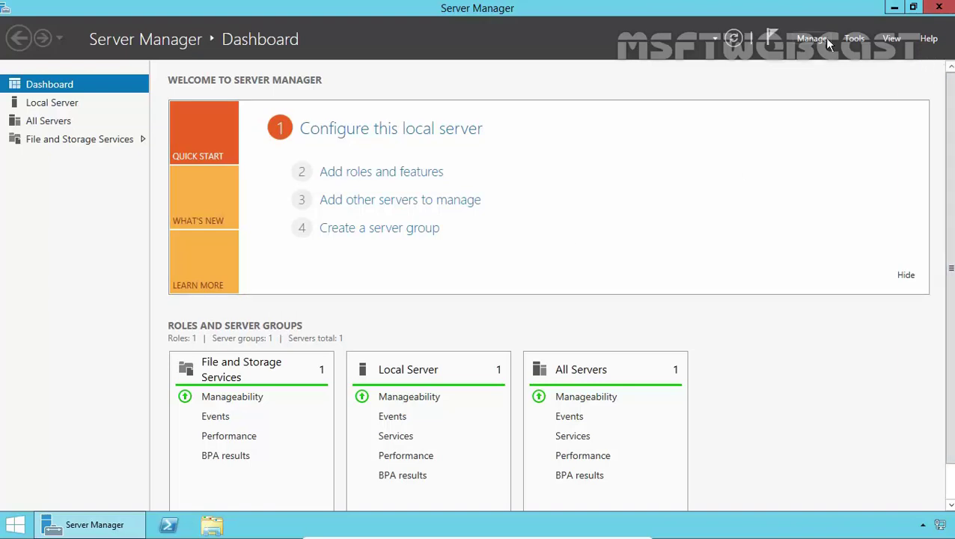
# - Launch Computer Management from the Server Manager Tools menu
pyautogui.click(854, 39)
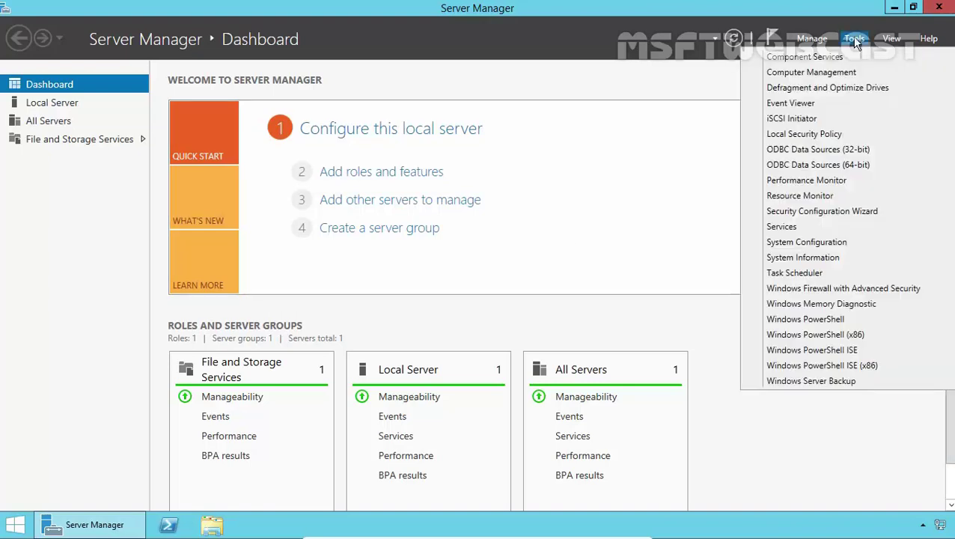
pyautogui.click(802, 75)
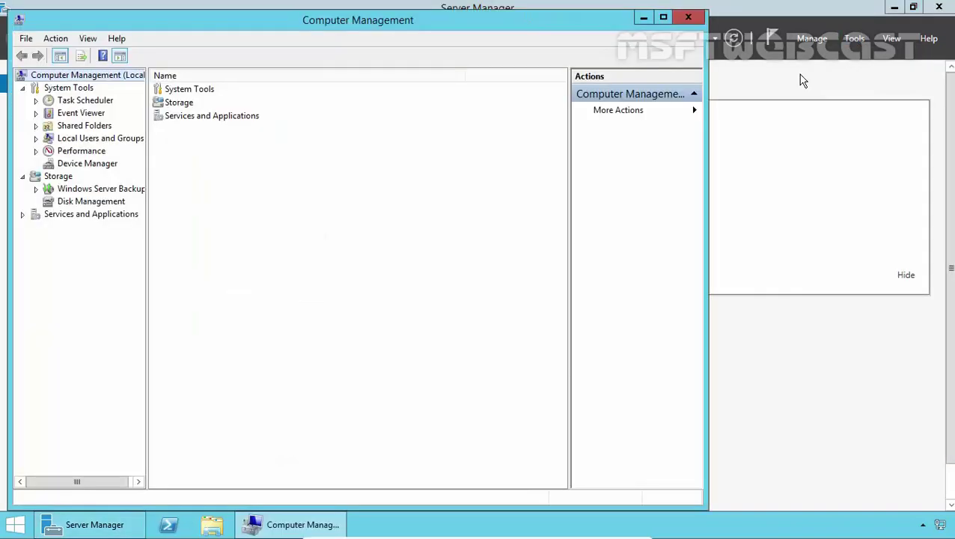
# - Start a new virtual hard disk from Disk Management, saved as E:\VHDS\vDISK1.vhd
pyautogui.click(88, 204)
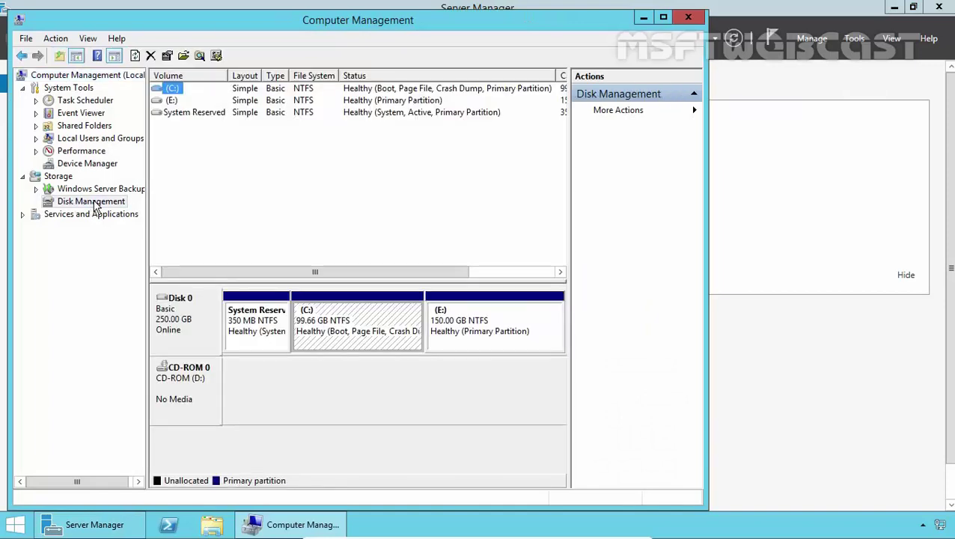
pyautogui.rightClick(95, 206)
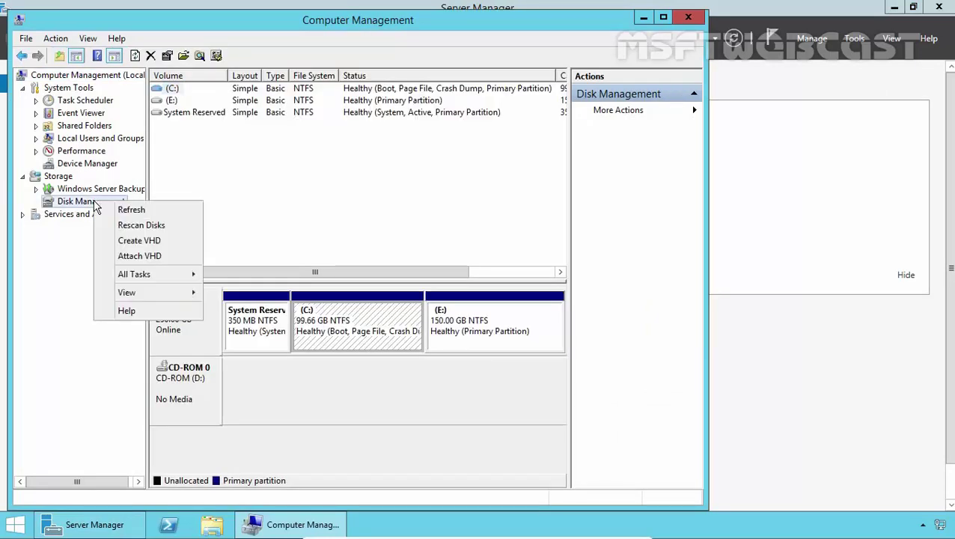
pyautogui.click(117, 244)
pyautogui.moveTo(308, 105); pyautogui.dragTo(456, 98)
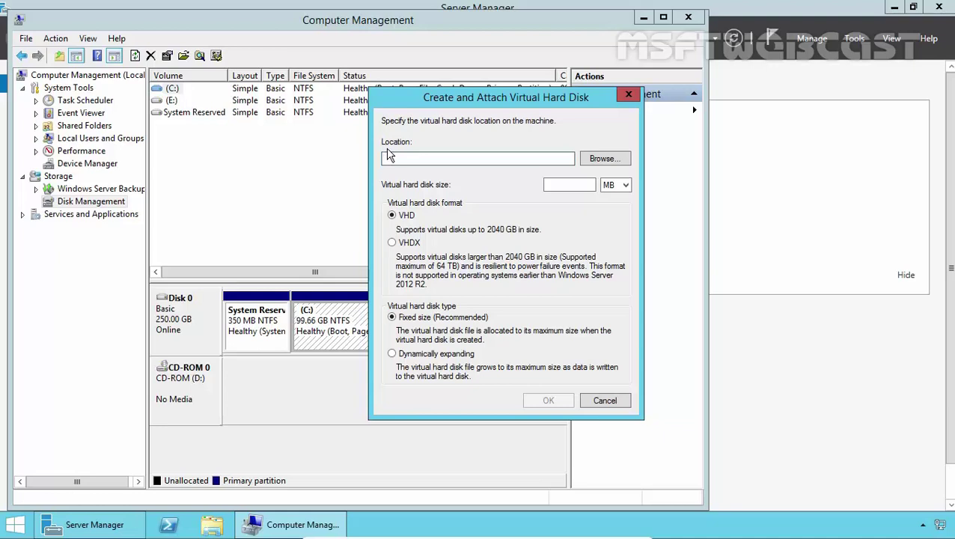
pyautogui.click(599, 160)
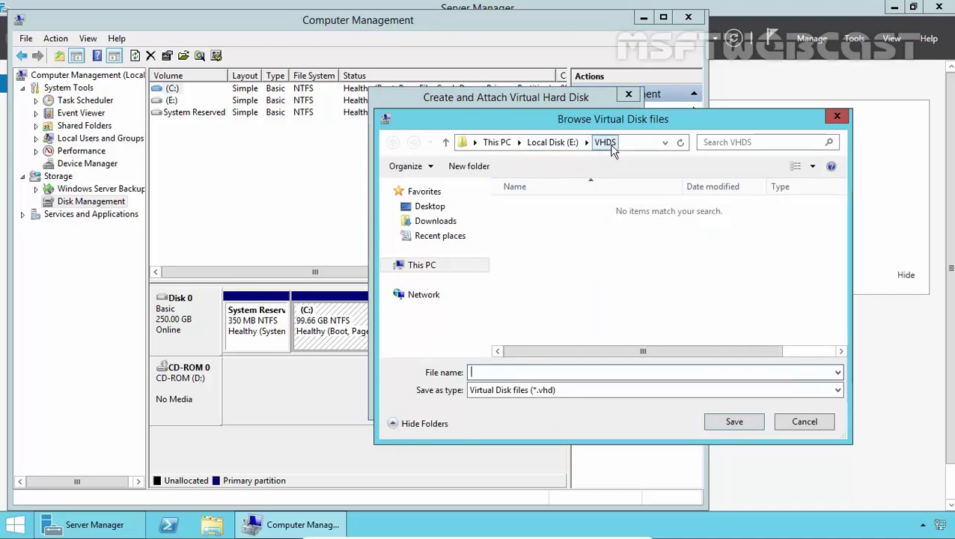
pyautogui.write('vDISK1')
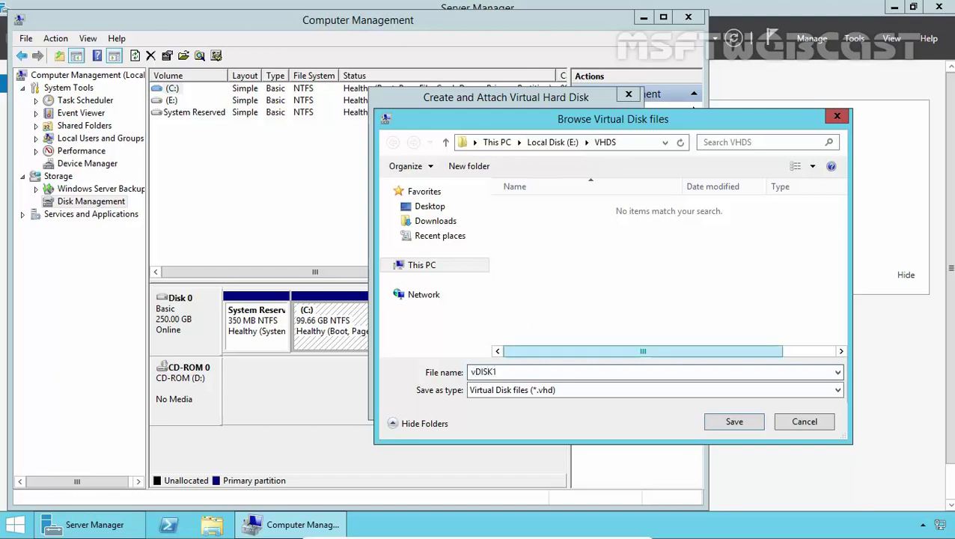
pyautogui.click(732, 424)
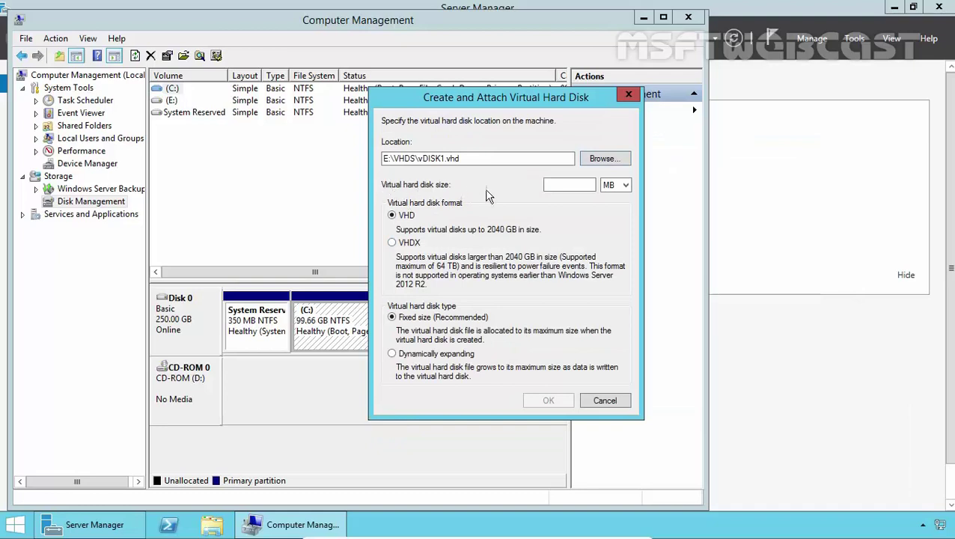
# - Create and attach vDISK1 as a 10 GB dynamically expanding VHDX
pyautogui.click(566, 186)
pyautogui.write('10')
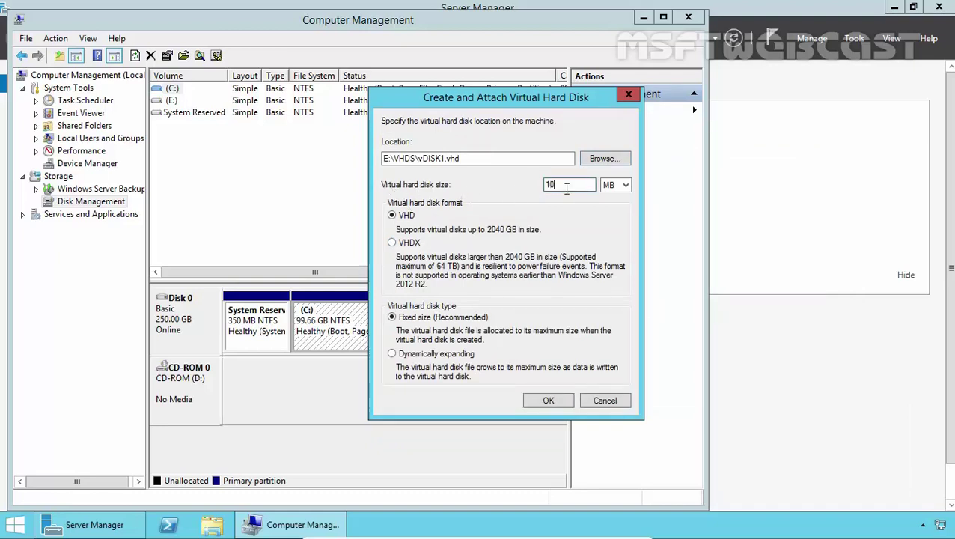
pyautogui.press('Tab')
pyautogui.press('Down')
pyautogui.click(414, 245)
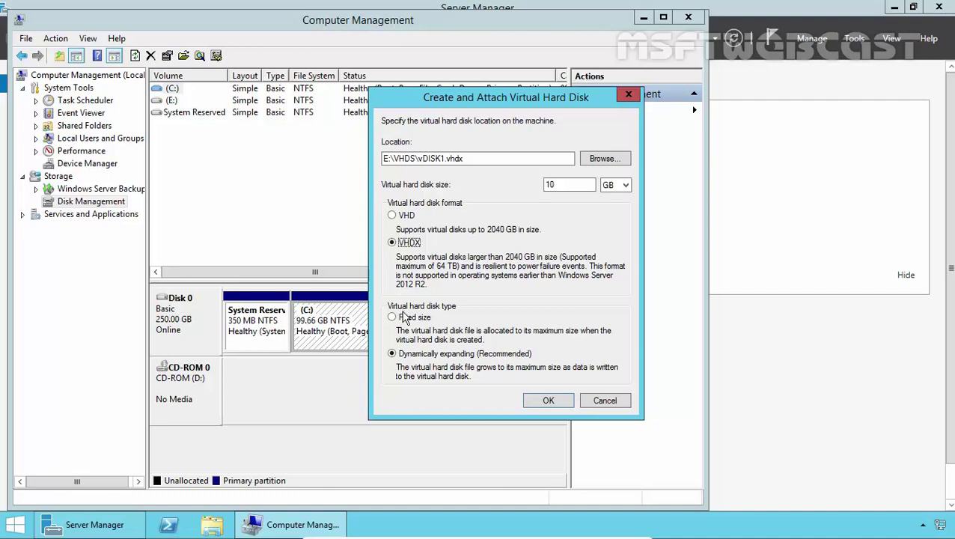
pyautogui.click(394, 317)
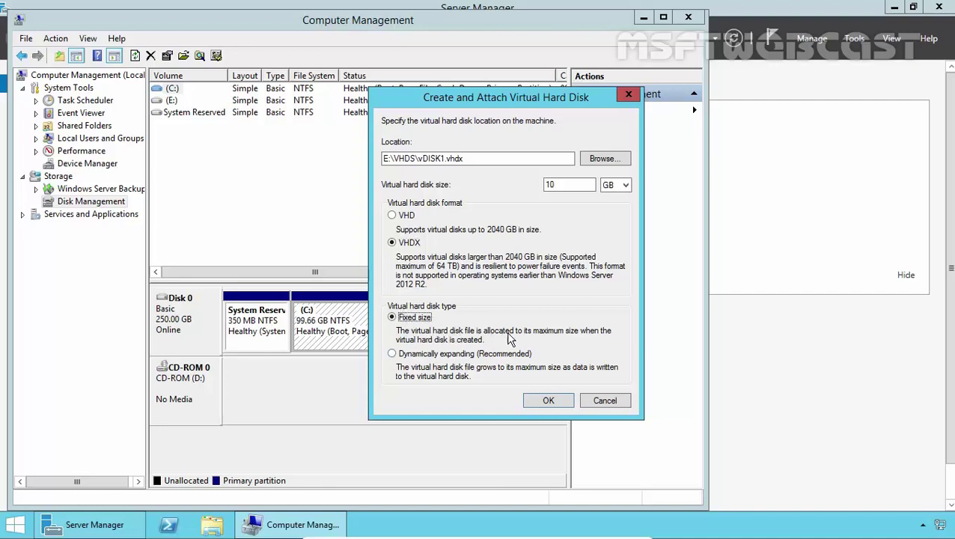
pyautogui.click(422, 357)
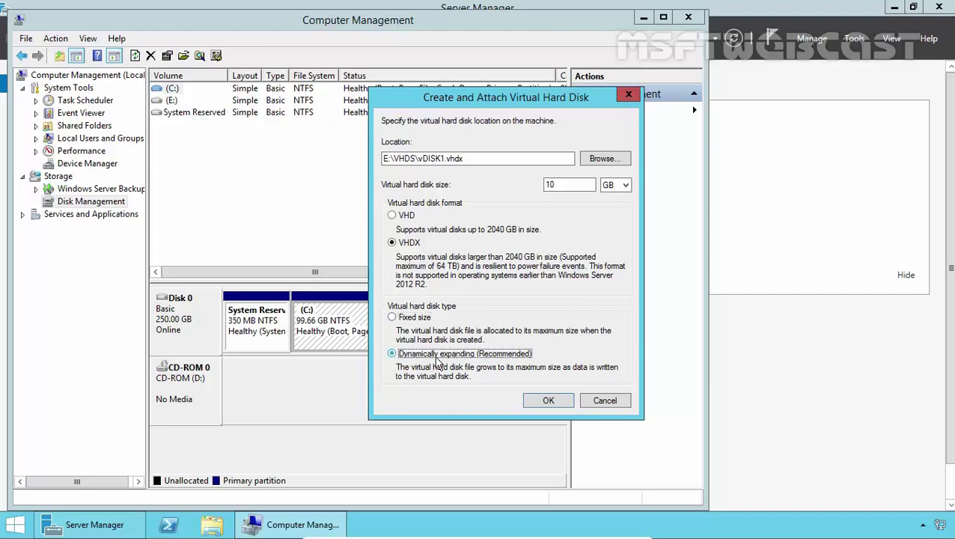
pyautogui.click(546, 402)
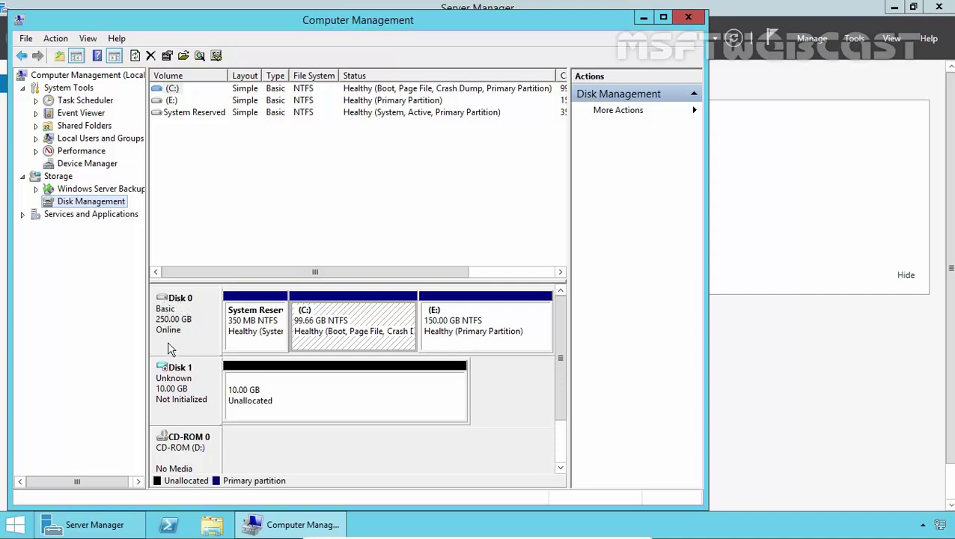
# - Initialize Disk 1 using the MBR (Master Boot Record) partition style
pyautogui.rightClick(179, 388)
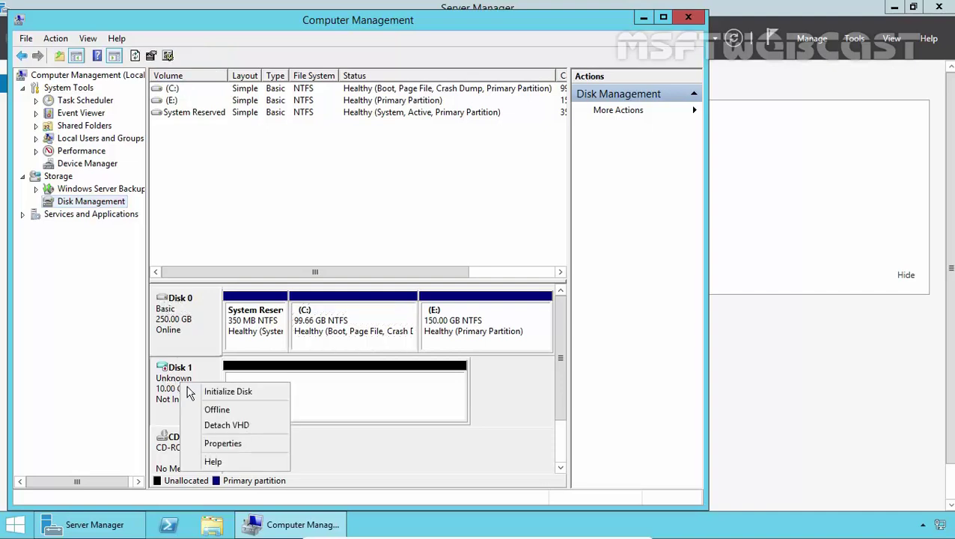
pyautogui.click(199, 392)
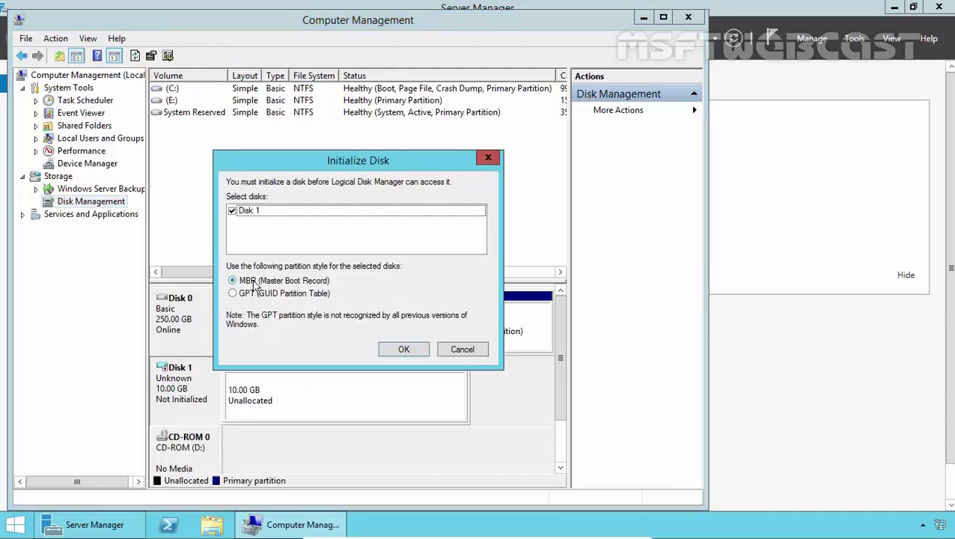
pyautogui.click(401, 349)
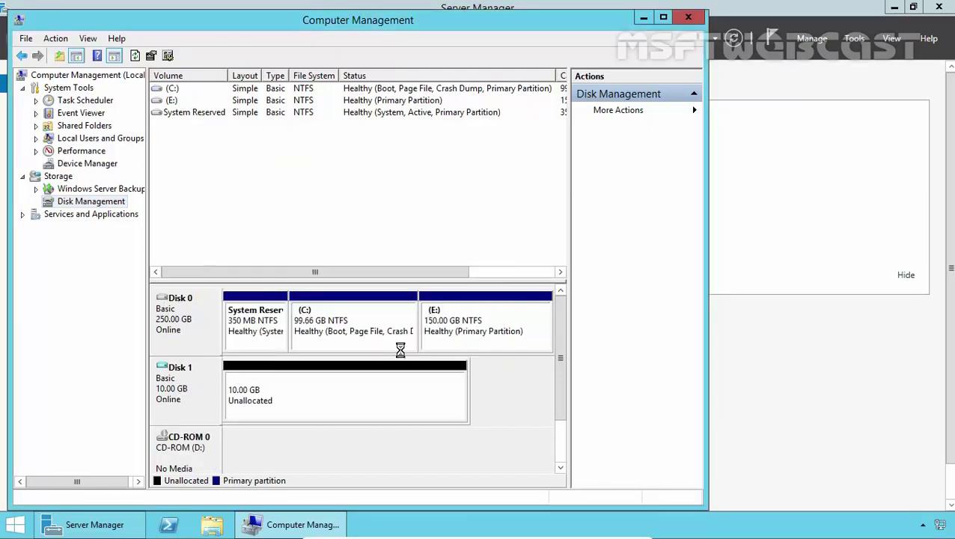
# - Create a full-size NTFS simple volume F: on Disk 1 with a blank volume label
pyautogui.rightClick(335, 397)
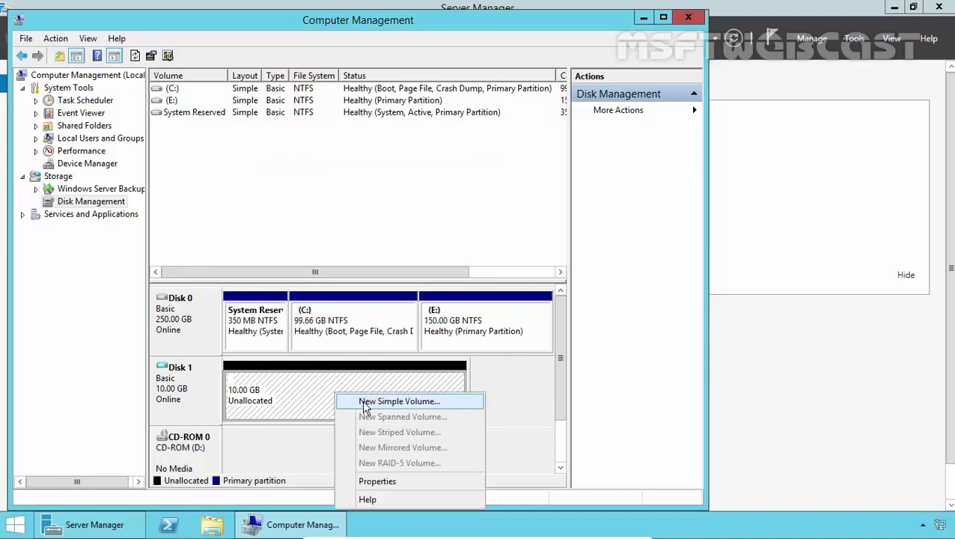
pyautogui.click(367, 404)
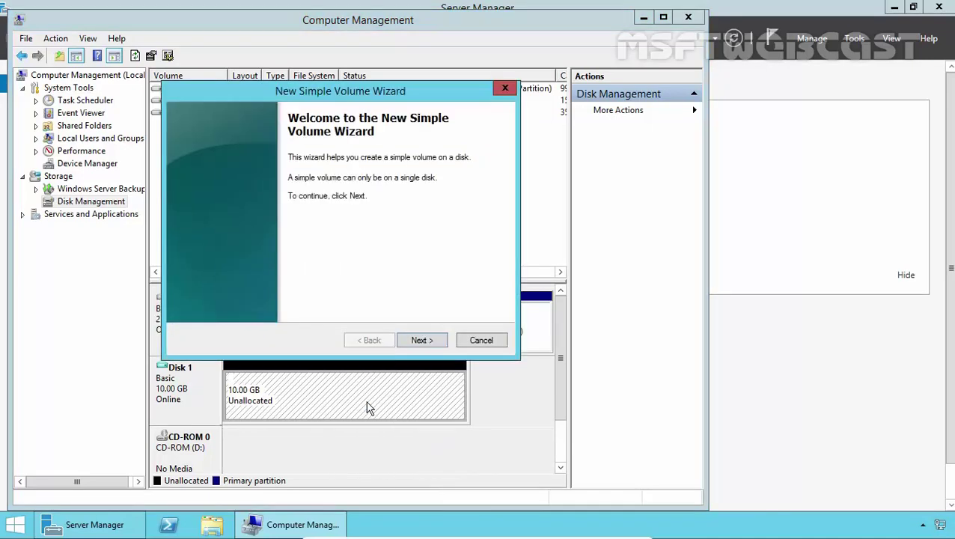
pyautogui.click(419, 341)
pyautogui.click(418, 340)
pyautogui.click(418, 340)
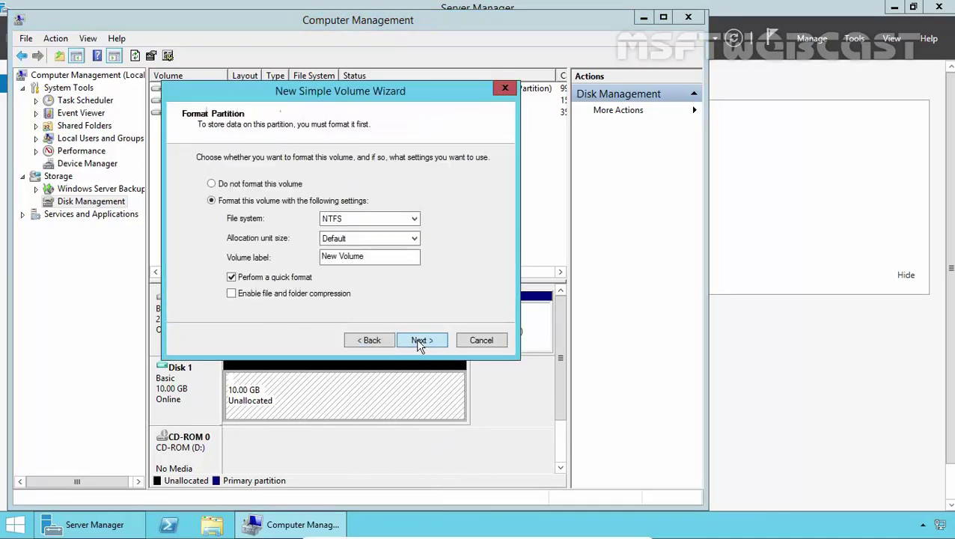
pyautogui.moveTo(367, 256); pyautogui.dragTo(217, 263)
pyautogui.press('BackSpace')
pyautogui.click(420, 340)
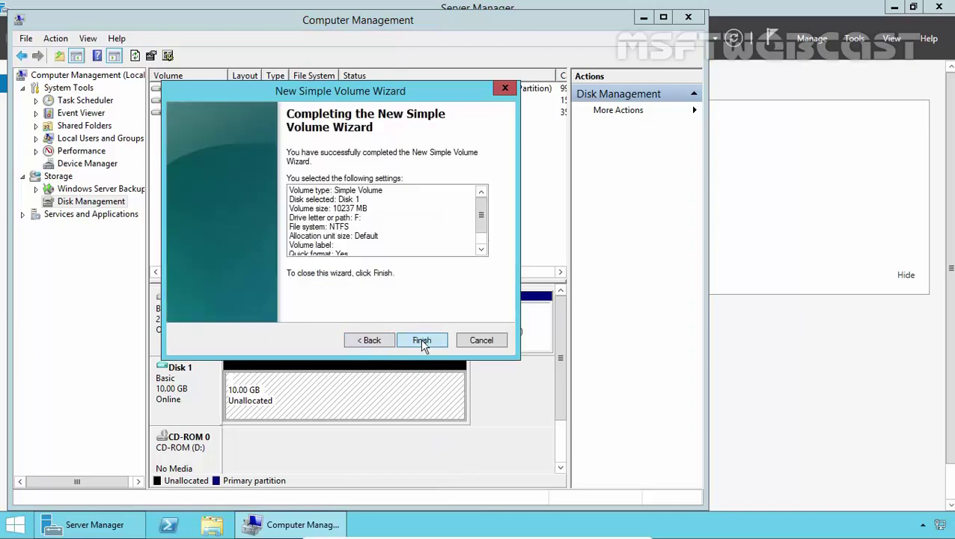
pyautogui.click(420, 340)
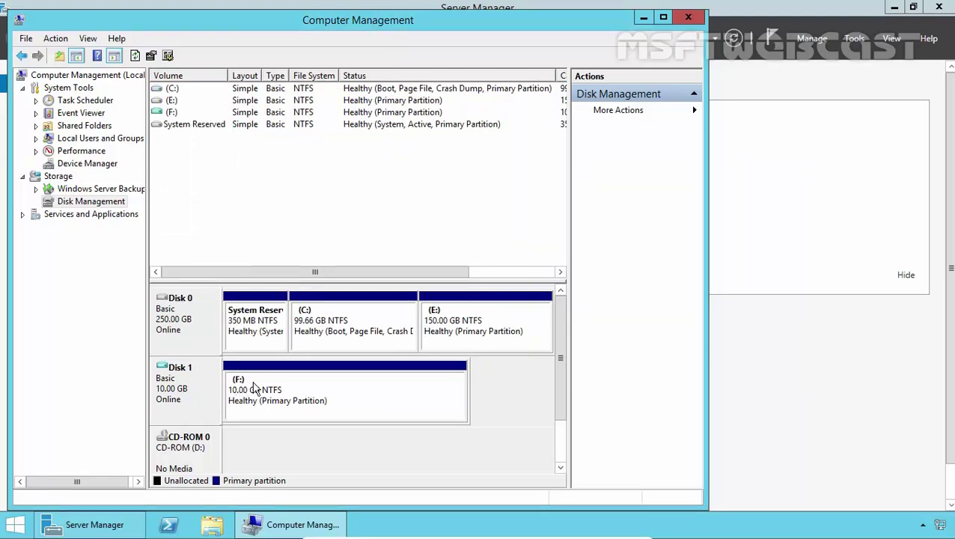
# - Browse to E:\VHDS and select vDISK1 to see its 196 MB size
pyautogui.click(211, 524)
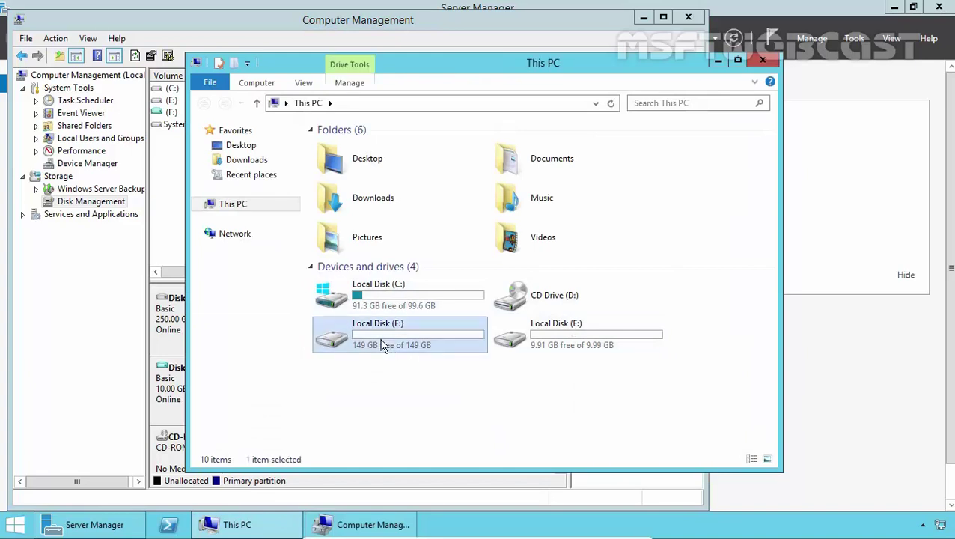
pyautogui.doubleClick(385, 343)
pyautogui.doubleClick(339, 150)
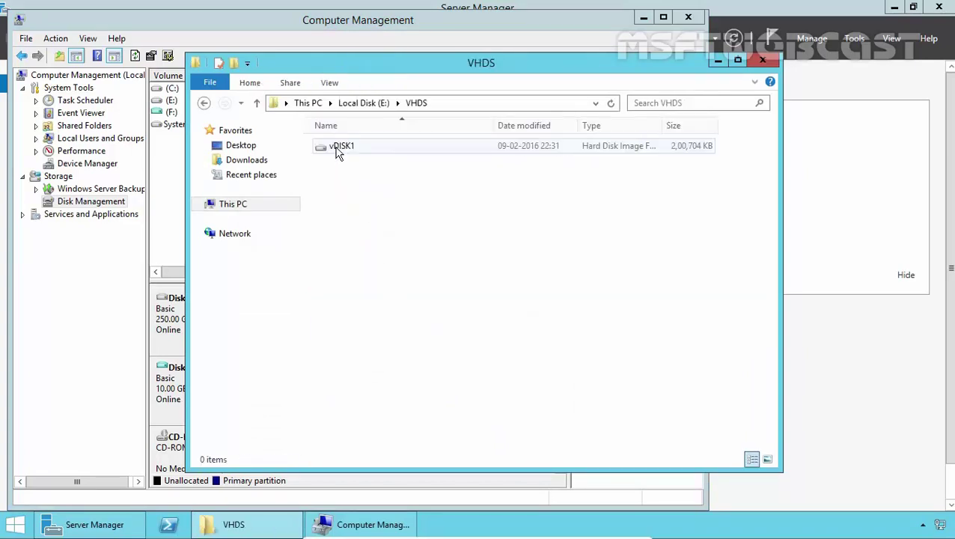
pyautogui.click(342, 150)
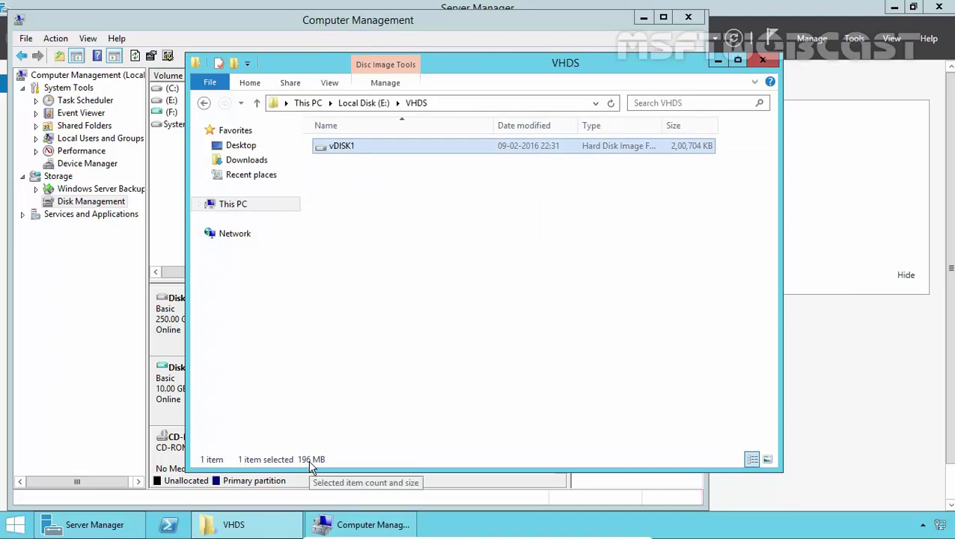
# - Move the VHDS folder window to the right so Disk Management stays visible
pyautogui.click(717, 61)
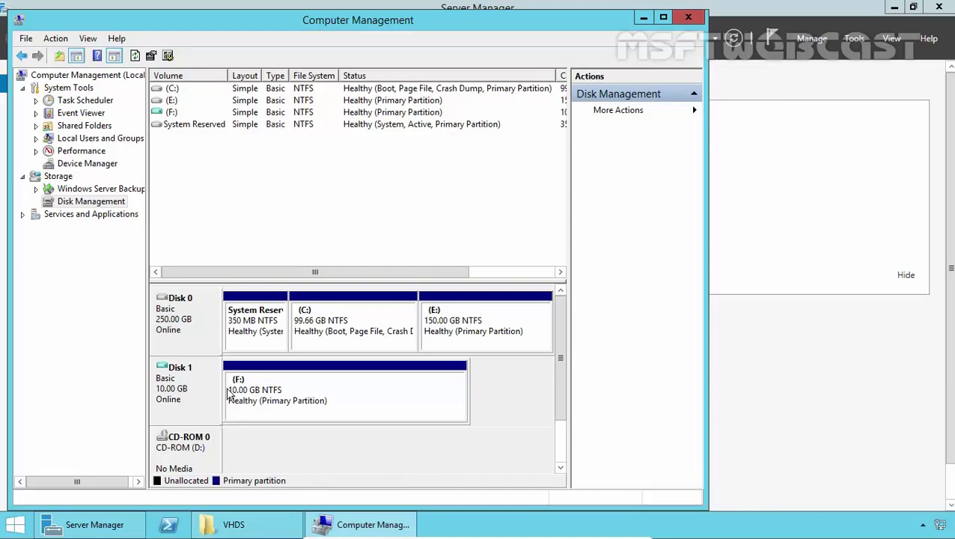
pyautogui.click(234, 524)
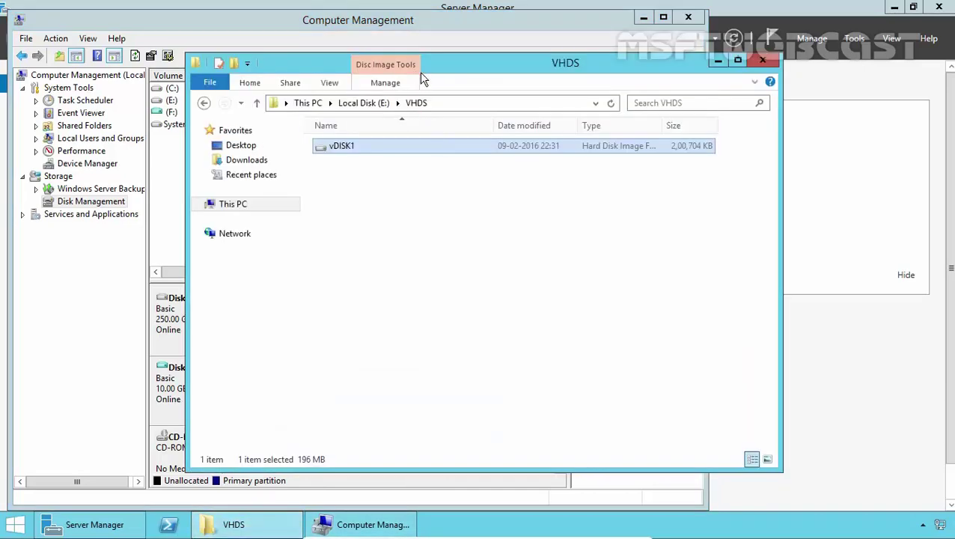
pyautogui.moveTo(490, 69); pyautogui.dragTo(654, 56)
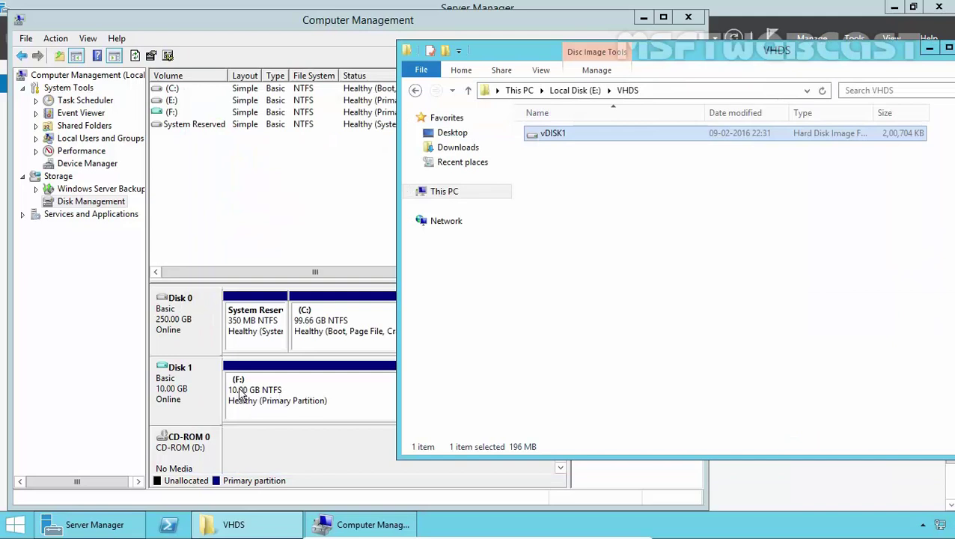
# - Copy the Oracle, Windows Mail, Windows NT and WindowsPowerShell folders from C:\Program Files
pyautogui.rightClick(229, 524)
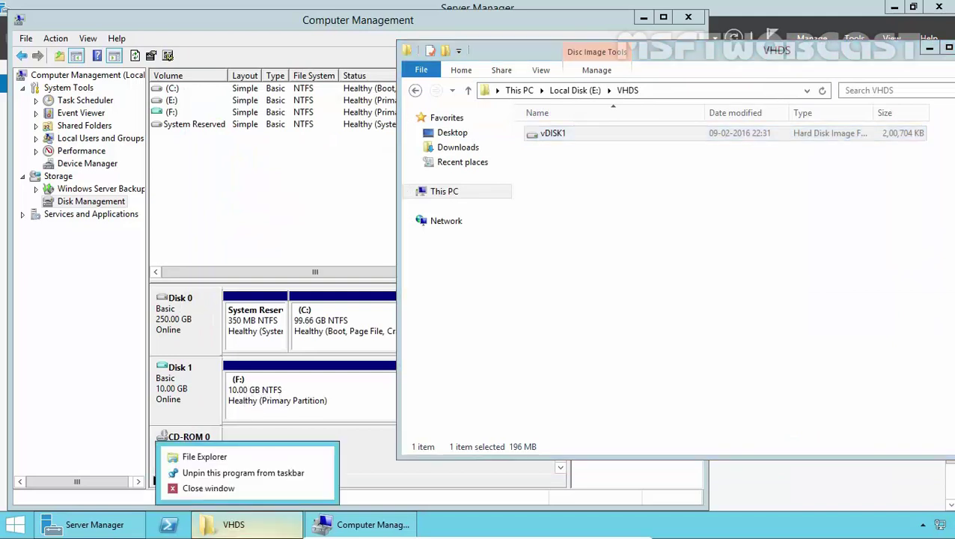
pyautogui.click(215, 464)
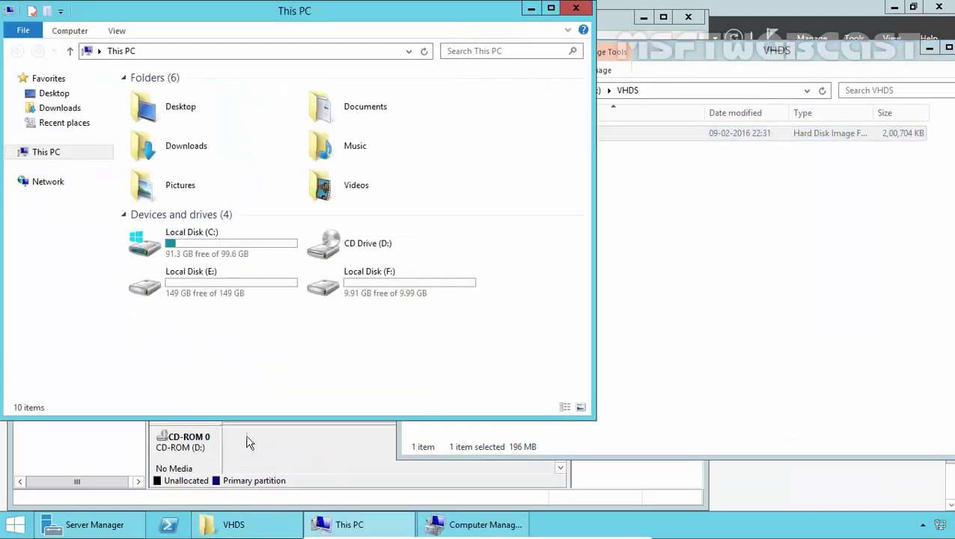
pyautogui.doubleClick(215, 242)
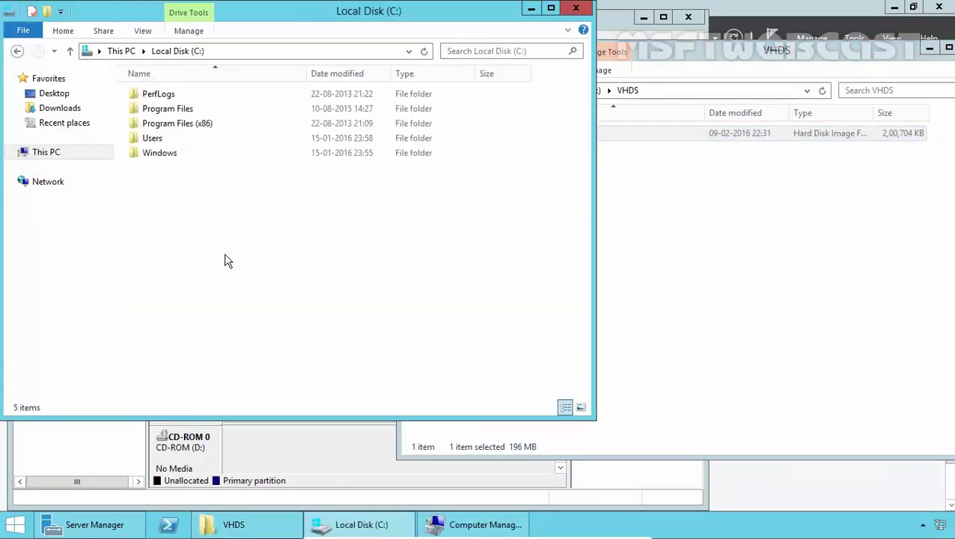
pyautogui.doubleClick(160, 110)
pyautogui.moveTo(213, 213); pyautogui.dragTo(155, 124)
pyautogui.rightClick(154, 124)
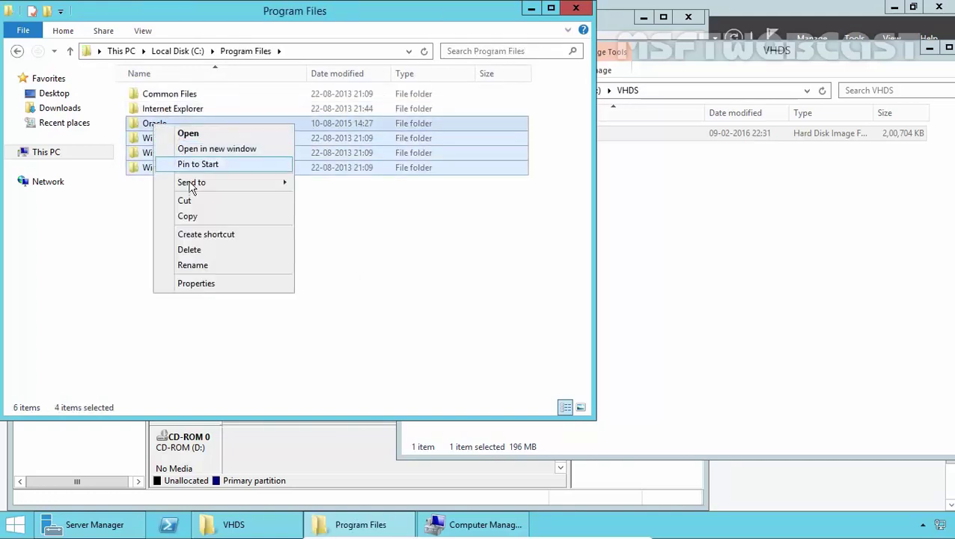
pyautogui.click(189, 217)
# - Paste the folders onto drive F: and confirm vDISK1 has grown to 228 MB
pyautogui.click(184, 52)
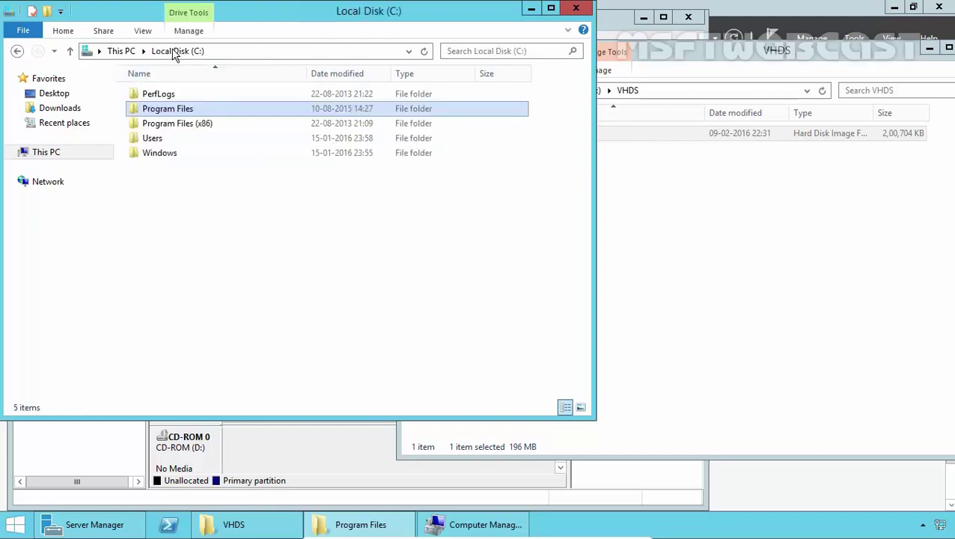
pyautogui.click(133, 52)
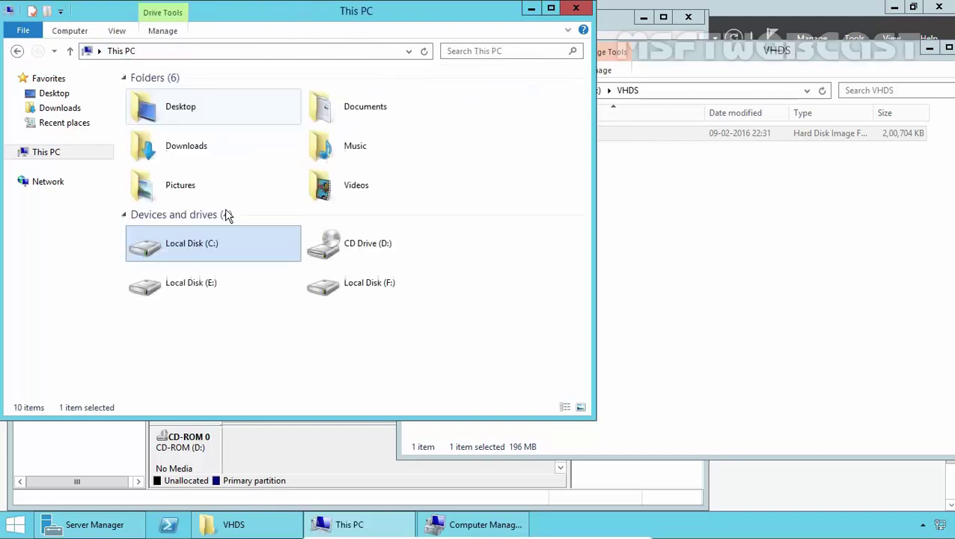
pyautogui.doubleClick(382, 293)
pyautogui.rightClick(231, 153)
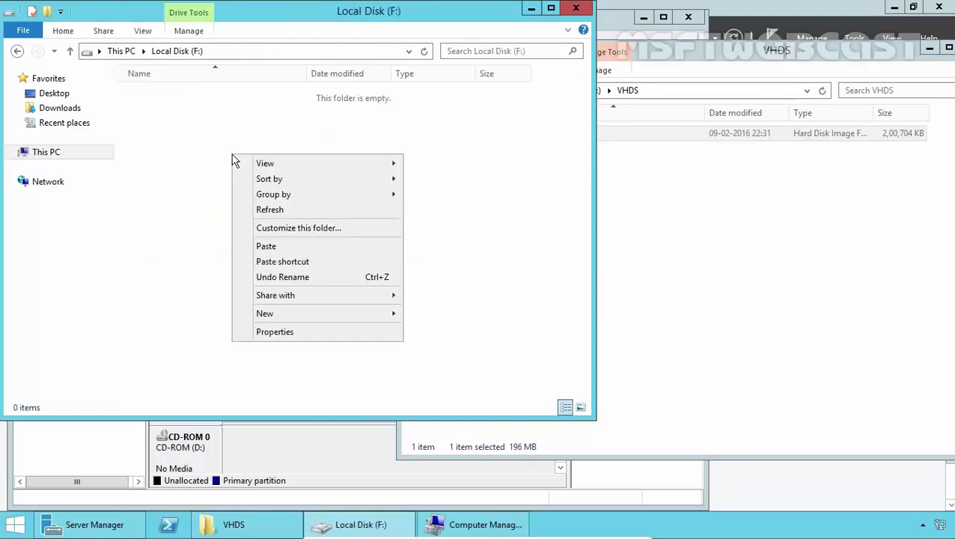
pyautogui.click(268, 246)
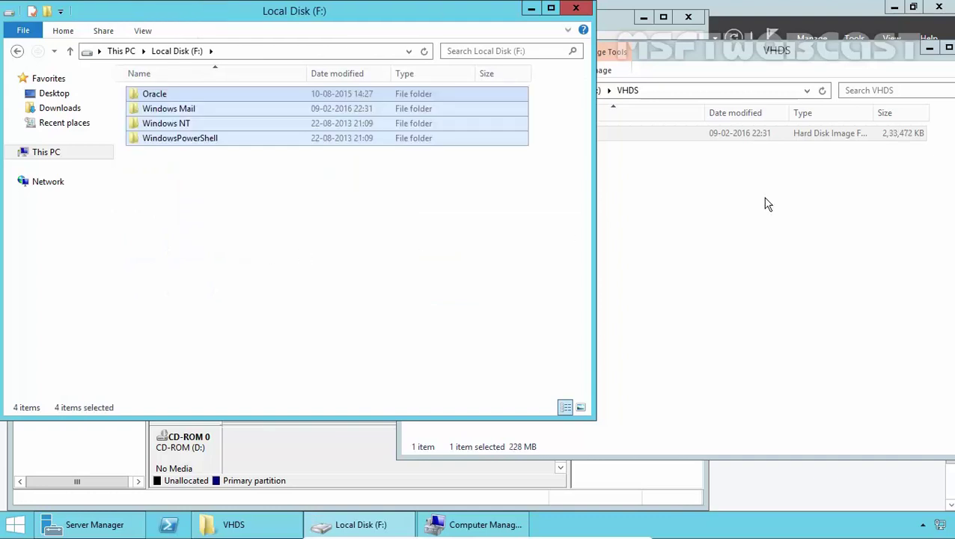
pyautogui.click(736, 211)
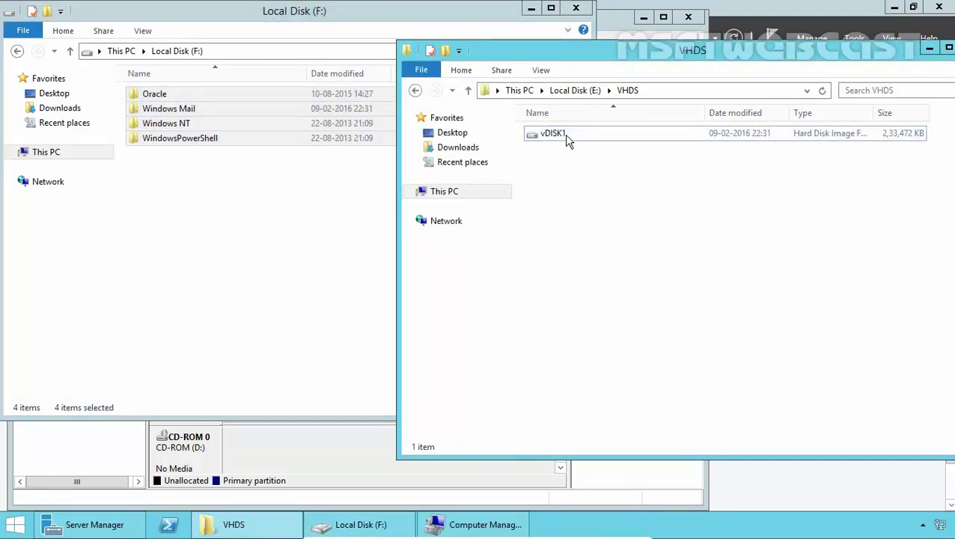
pyautogui.click(711, 136)
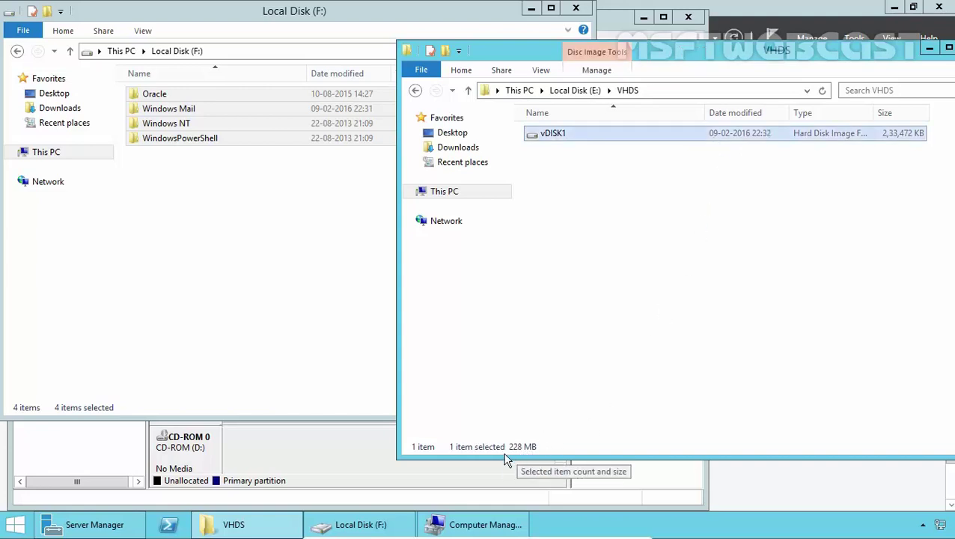
# - Select all four pasted folders on F: and permanently delete them with Shift+Delete
pyautogui.click(316, 272)
pyautogui.moveTo(346, 220); pyautogui.dragTo(155, 87)
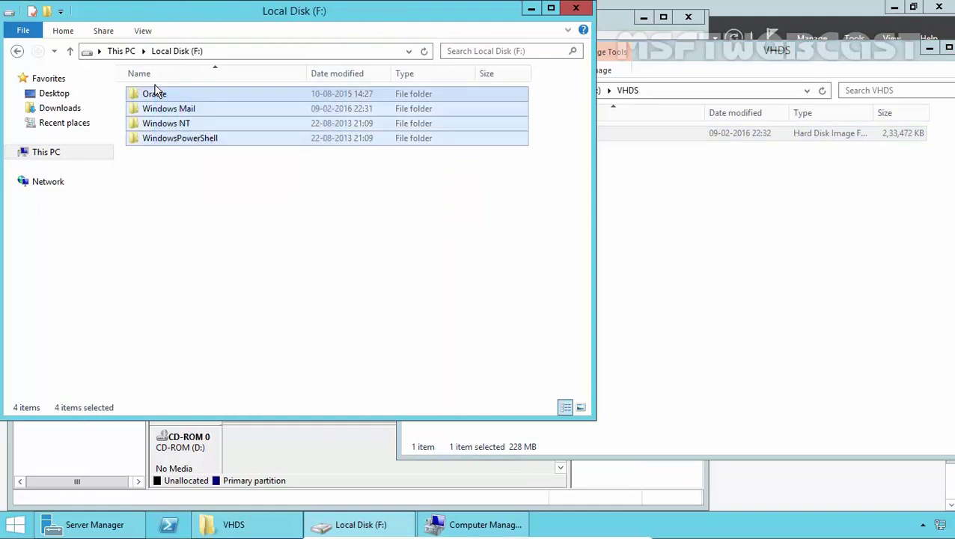
pyautogui.hotkey('shift', 'Delete')
# - Confirm permanent deletion, including system files, for all current items
pyautogui.press('Return')
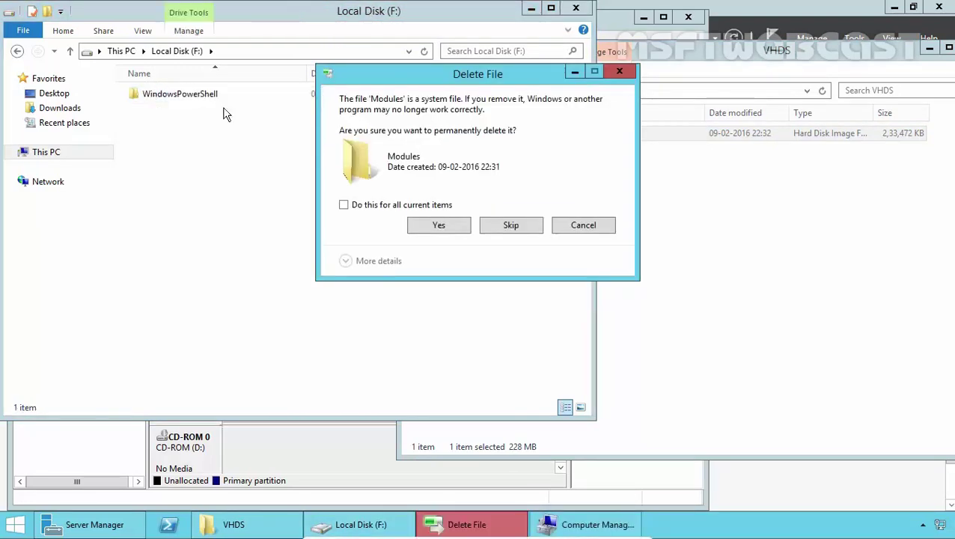
pyautogui.click(343, 205)
pyautogui.click(427, 227)
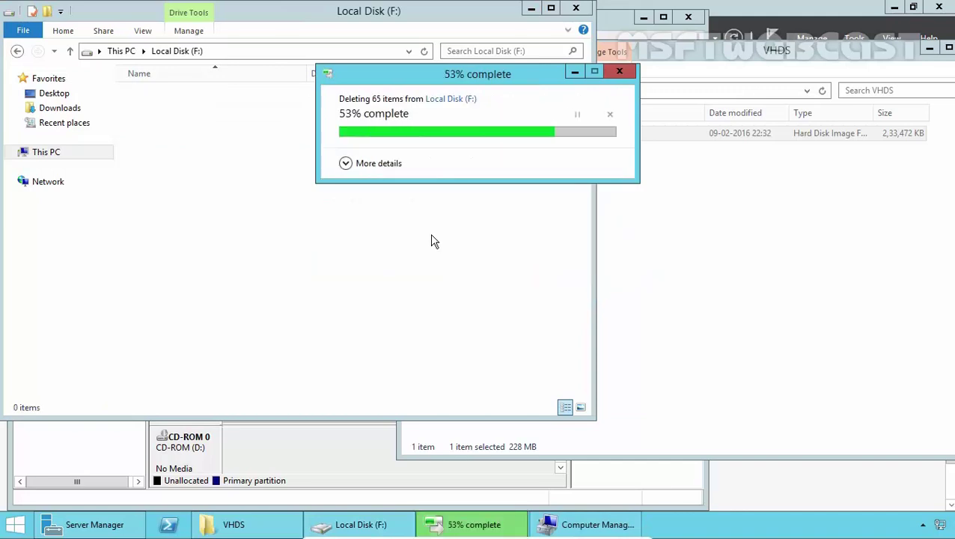
# - Refresh the VHDS folder and check that vDISK1 still stays at 228 MB
pyautogui.click(761, 232)
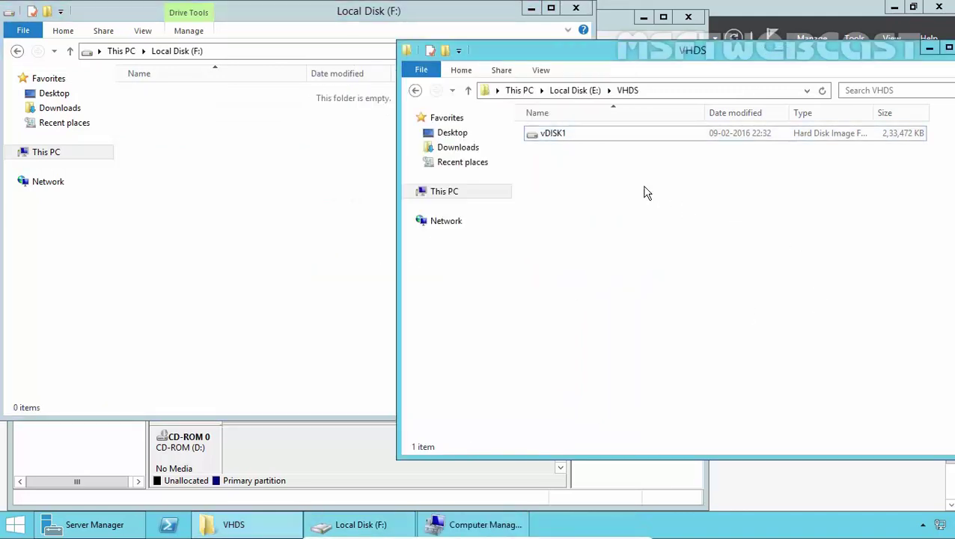
pyautogui.rightClick(647, 193)
pyautogui.click(665, 241)
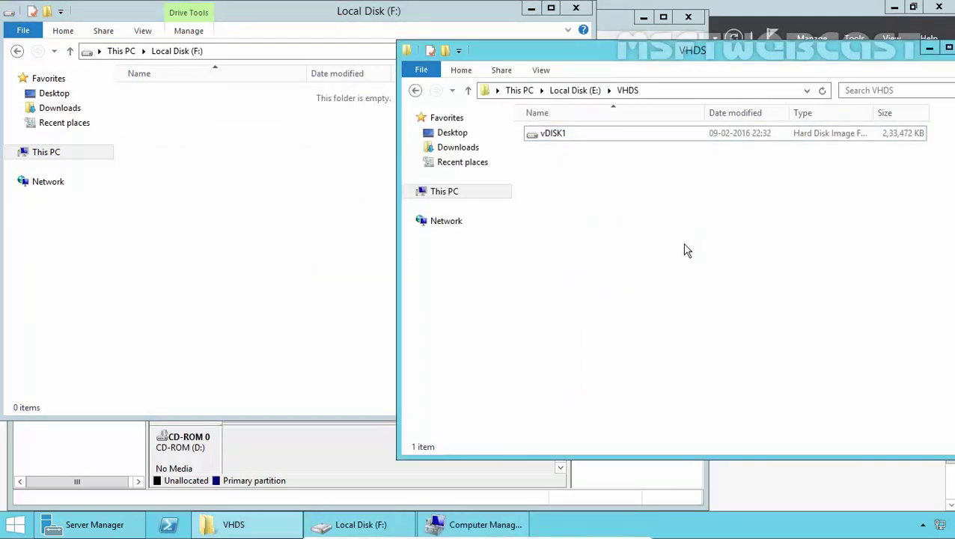
pyautogui.click(887, 135)
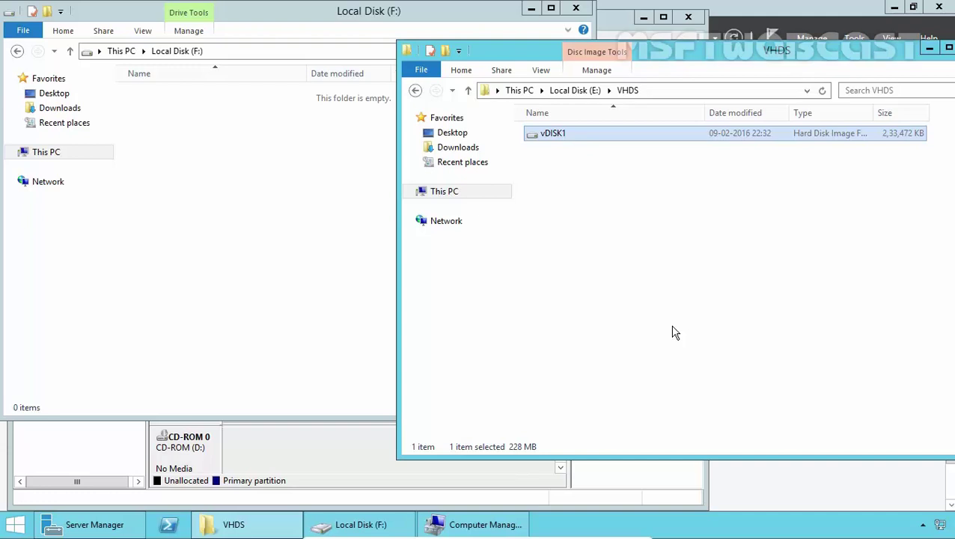
# - Start a new virtual hard disk named vDISK2 in the E:\VHDS folder
pyautogui.click(298, 464)
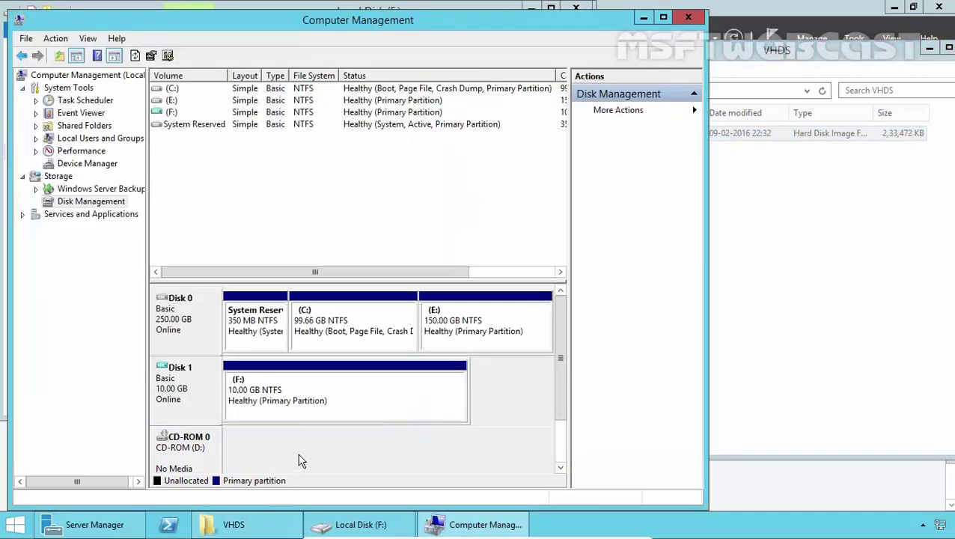
pyautogui.rightClick(88, 205)
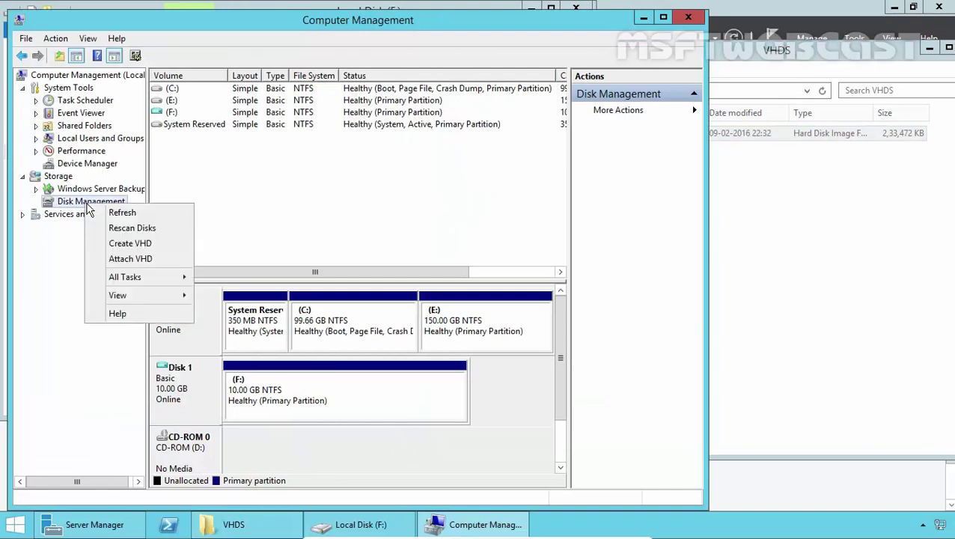
pyautogui.click(125, 244)
pyautogui.click(457, 166)
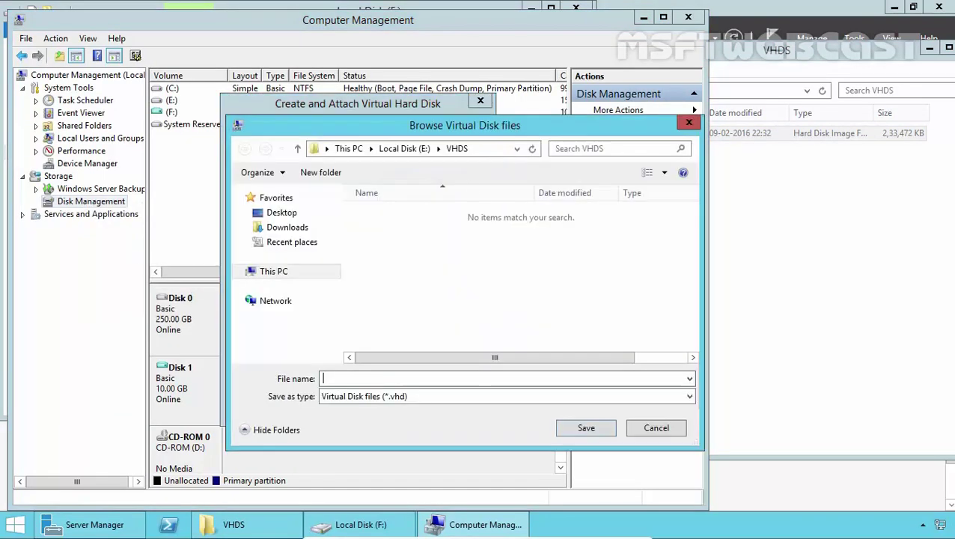
pyautogui.write('v')
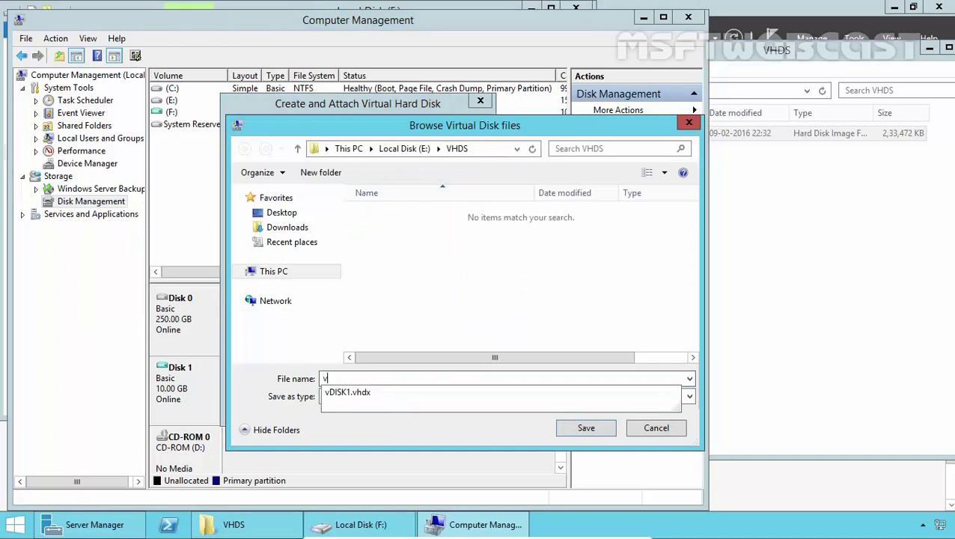
pyautogui.write('DISK2')
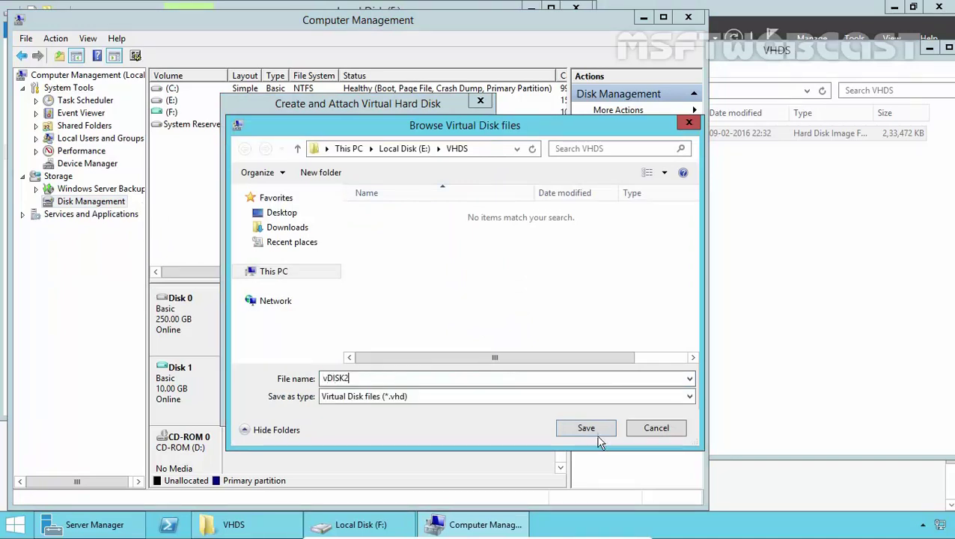
pyautogui.click(595, 434)
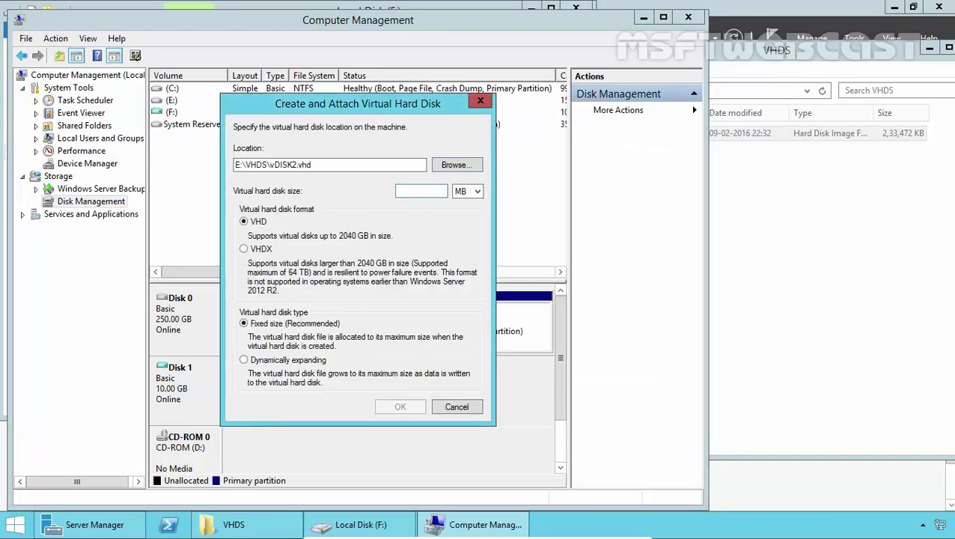
# - Create and attach vDISK2 as a 1 GB fixed-size VHDX
pyautogui.write('1')
pyautogui.click(468, 192)
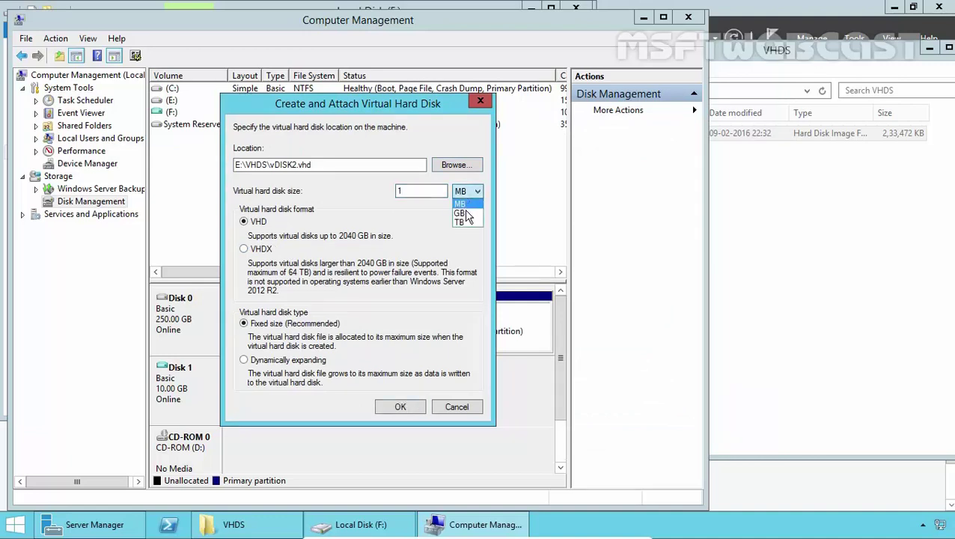
pyautogui.click(460, 214)
pyautogui.click(245, 250)
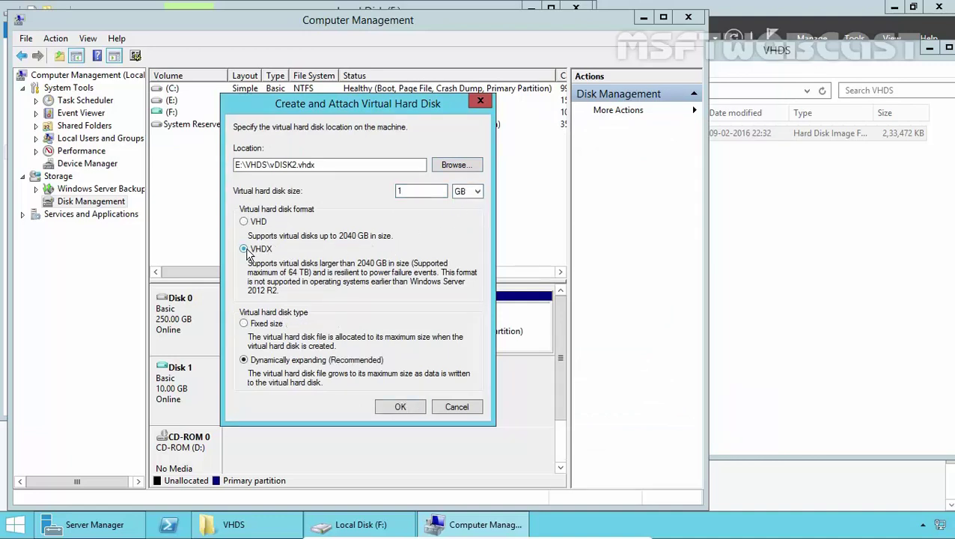
pyautogui.click(245, 324)
pyautogui.click(400, 408)
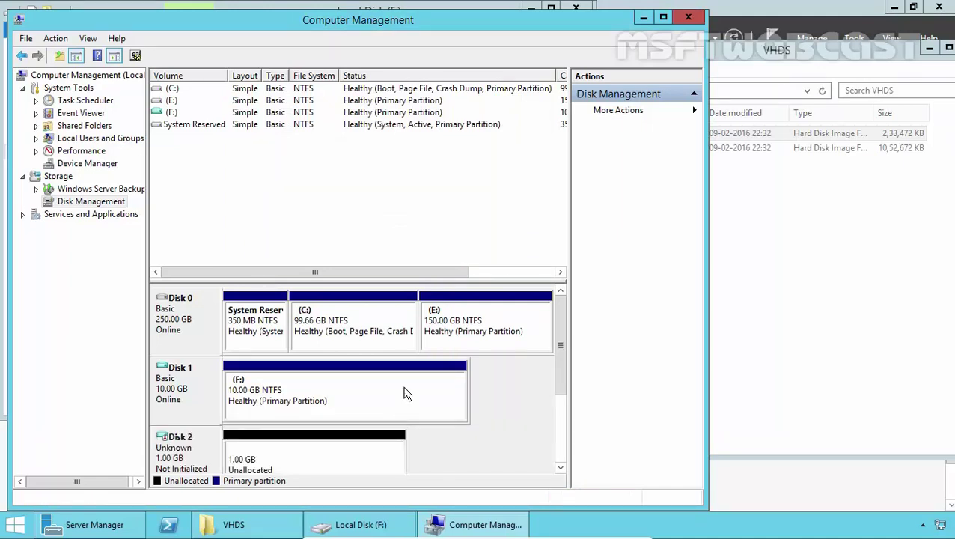
# - Initialize Disk 2 with the MBR partition style
pyautogui.moveTo(558, 333); pyautogui.dragTo(561, 389)
pyautogui.rightClick(182, 304)
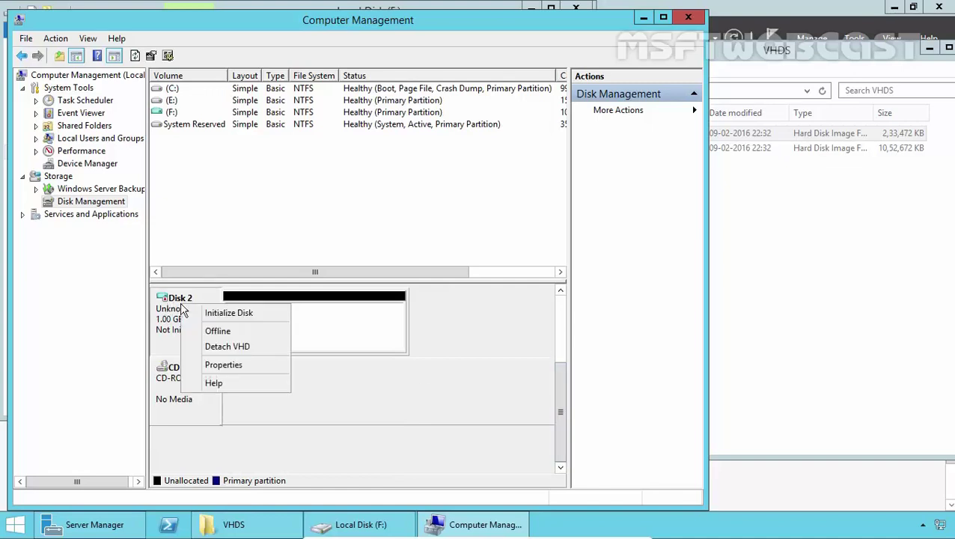
pyautogui.click(208, 314)
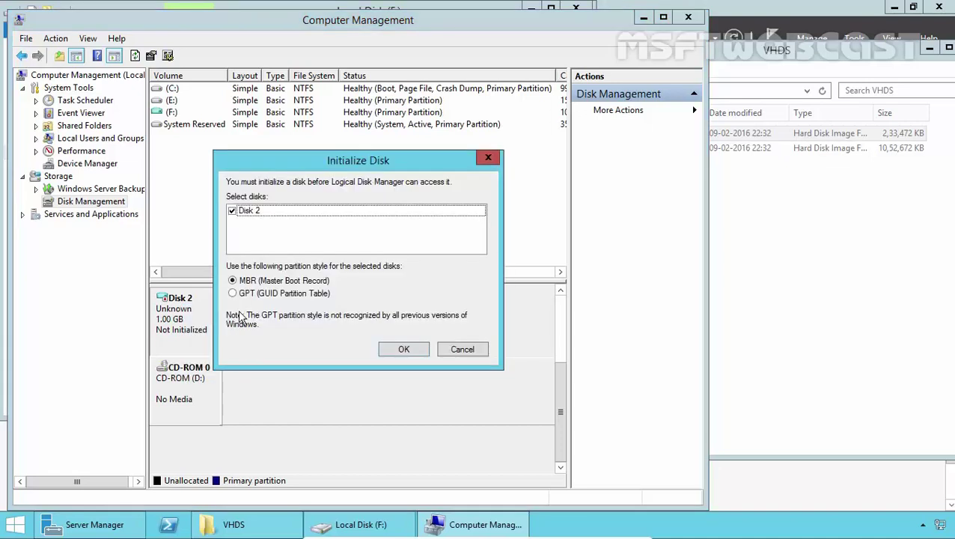
pyautogui.click(405, 349)
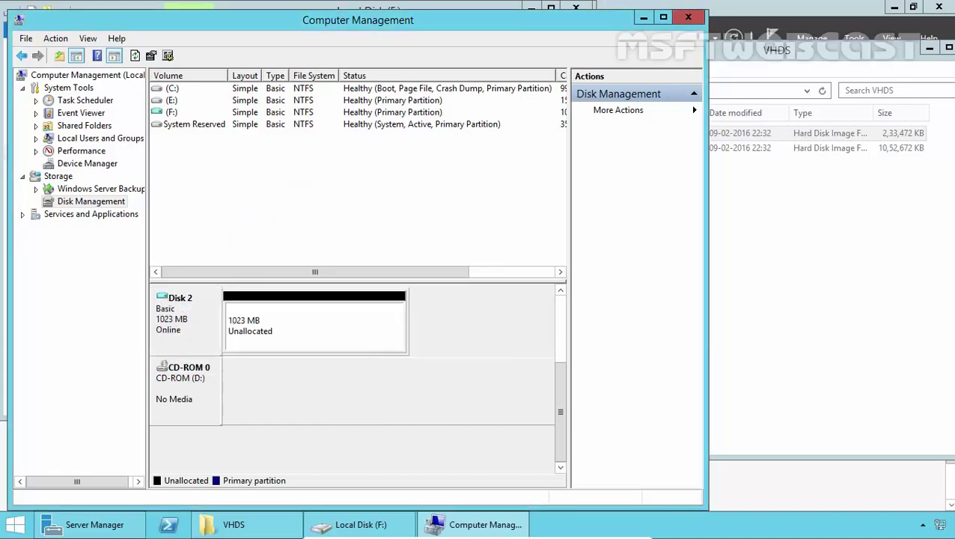
# - Create a default-size NTFS simple volume on Disk 2 with drive letter G:
pyautogui.rightClick(321, 326)
pyautogui.click(355, 336)
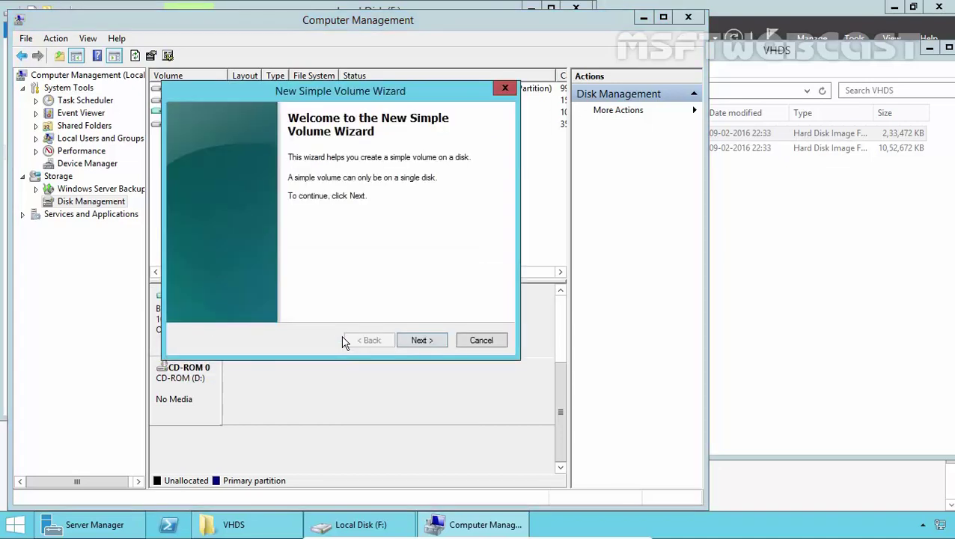
pyautogui.click(411, 341)
pyautogui.click(416, 342)
pyautogui.click(417, 342)
pyautogui.click(423, 341)
pyautogui.click(424, 341)
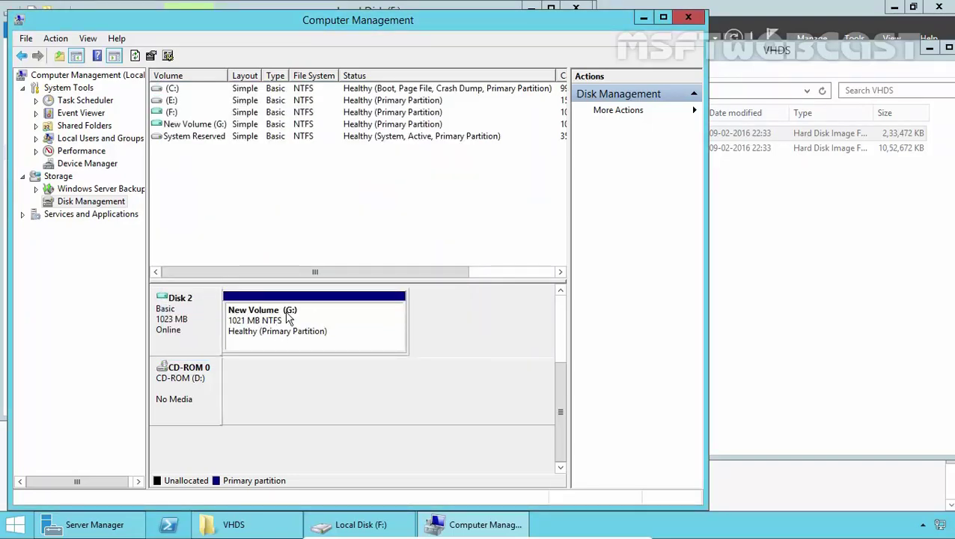
pyautogui.click(236, 527)
pyautogui.click(605, 265)
pyautogui.click(560, 151)
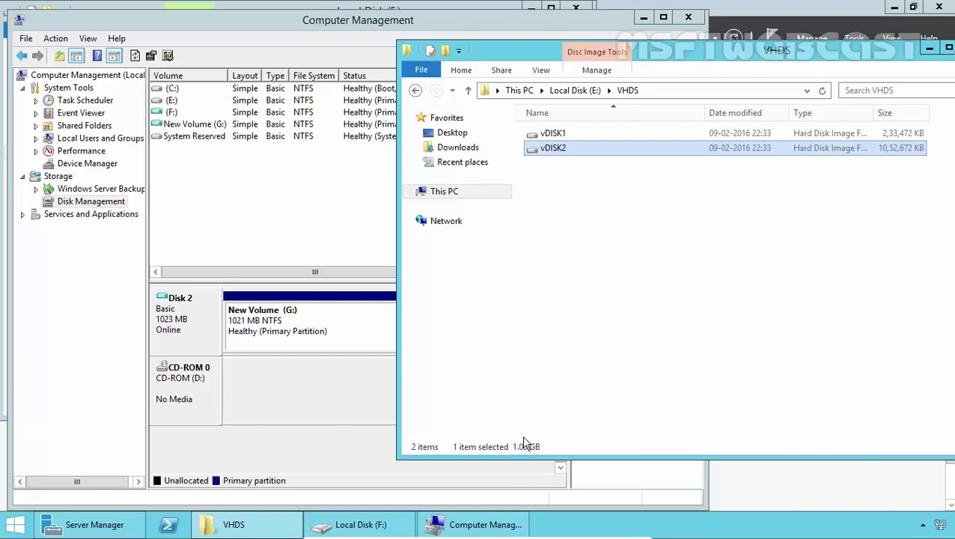
pyautogui.click(199, 322)
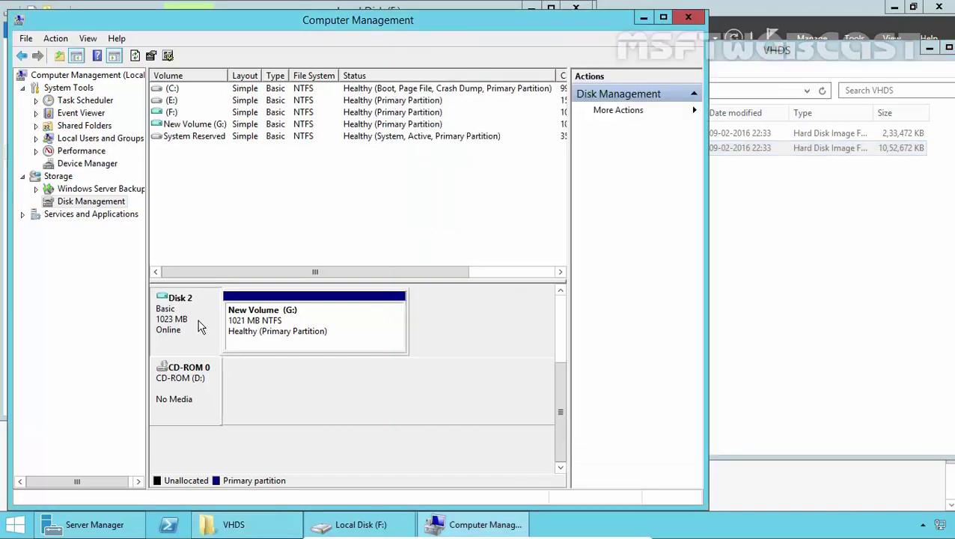
# - Detach the vDISK2.vhdx virtual disk (Disk 2, New Volume G:) from Disk Management
pyautogui.rightClick(191, 314)
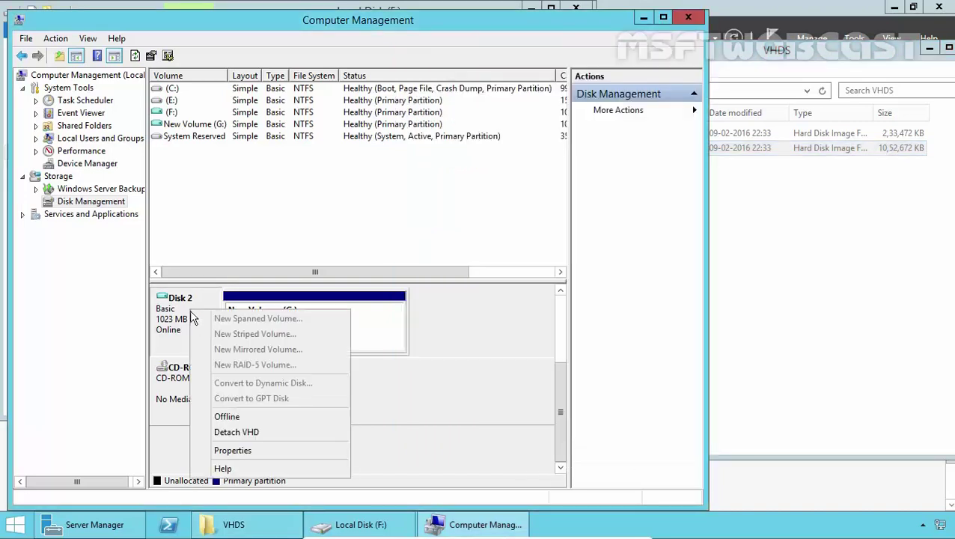
pyautogui.click(235, 433)
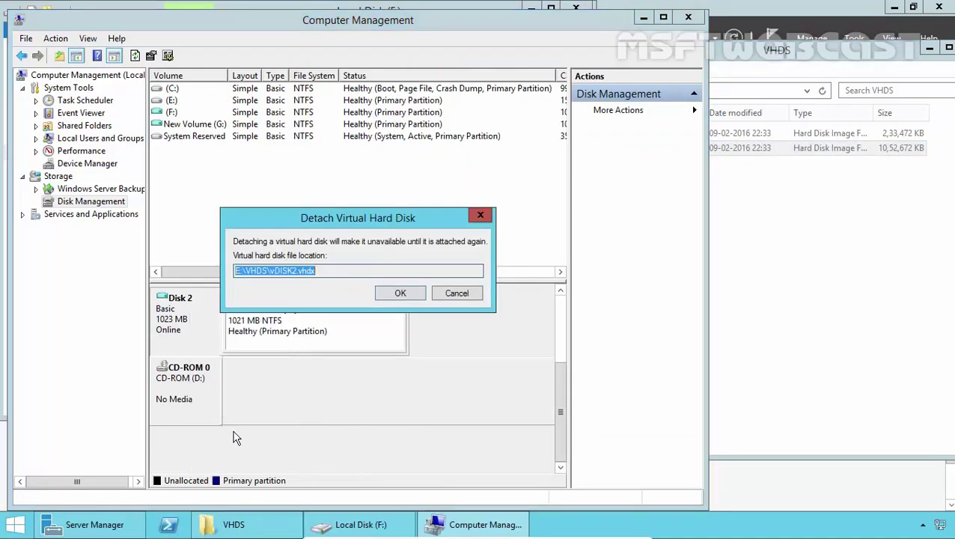
pyautogui.click(400, 293)
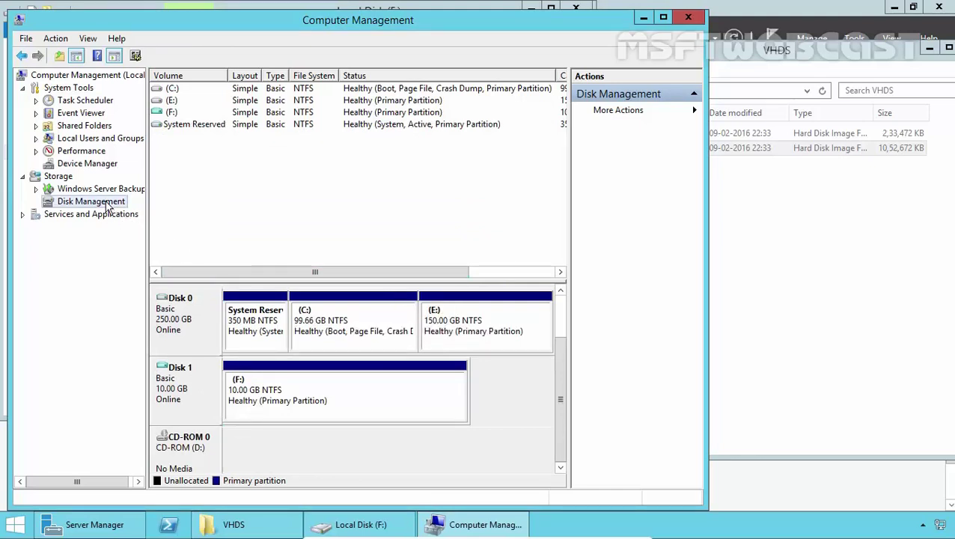
# - Attach E:\VHDS\vDISK2.vhdx again as a read-only virtual disk
pyautogui.rightClick(107, 206)
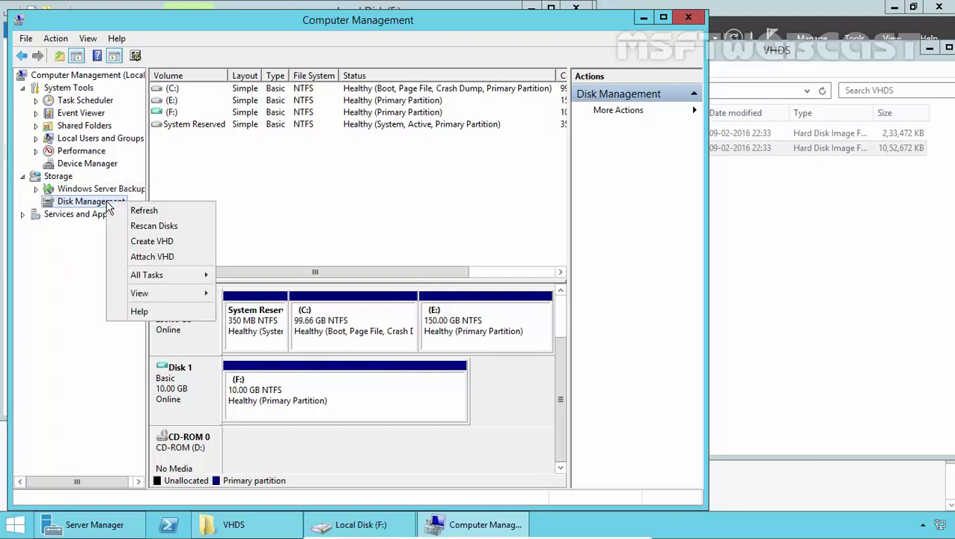
pyautogui.click(139, 257)
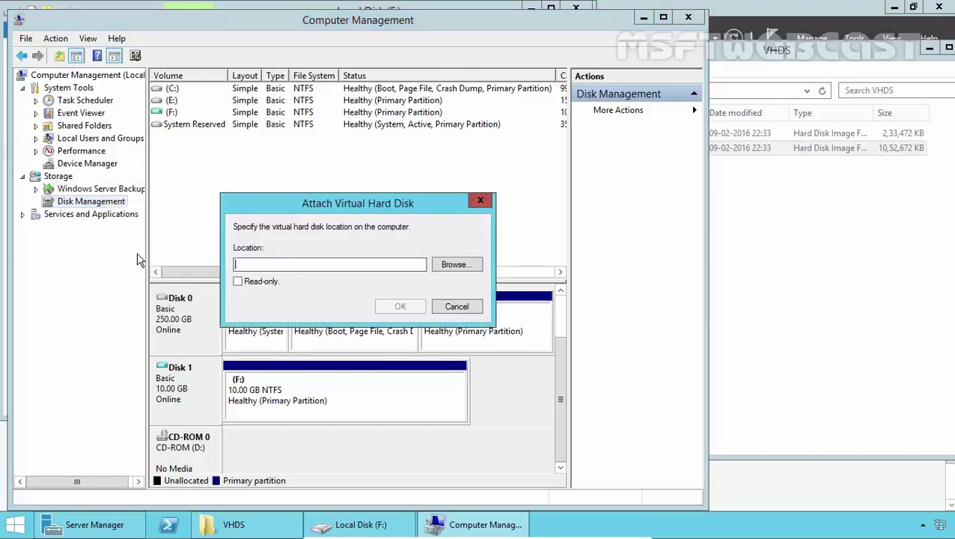
pyautogui.click(456, 264)
pyautogui.click(383, 266)
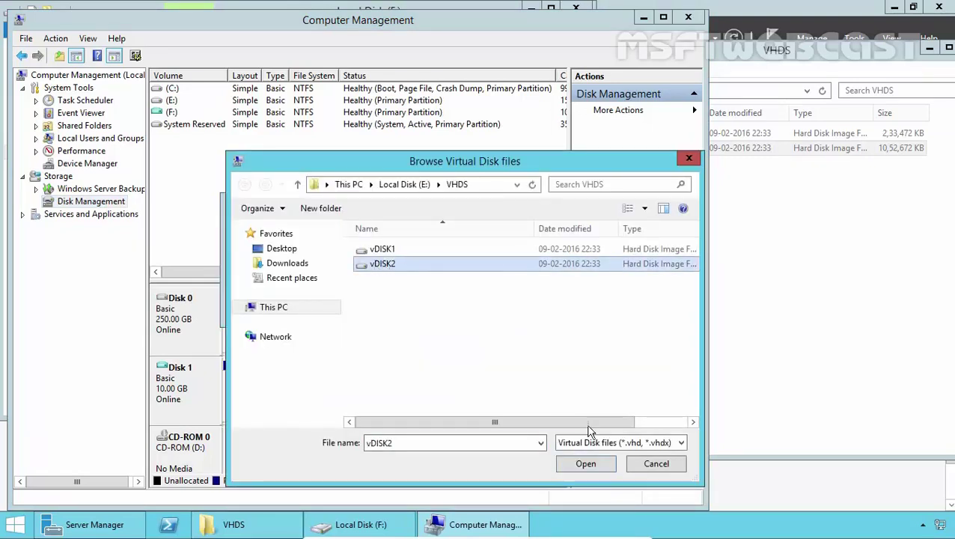
pyautogui.click(586, 463)
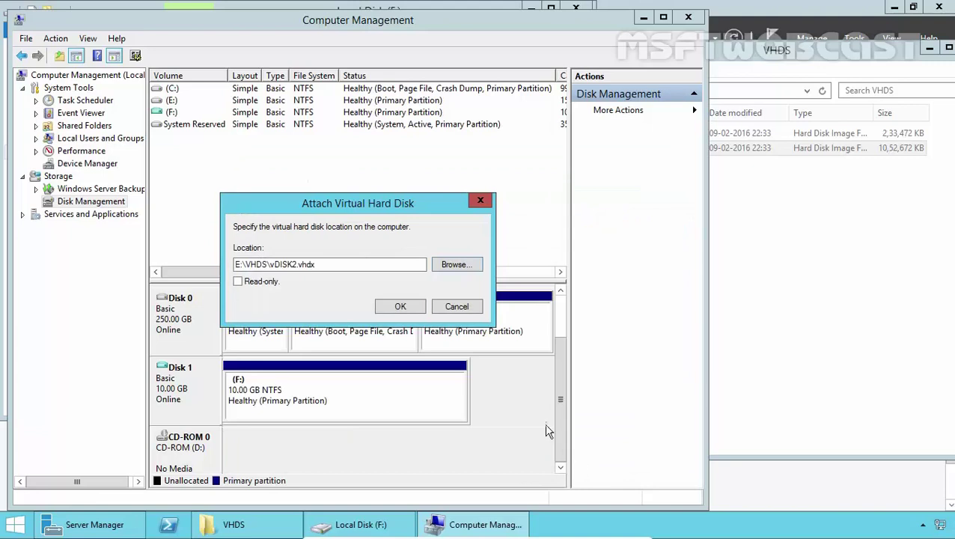
pyautogui.click(238, 284)
pyautogui.click(399, 307)
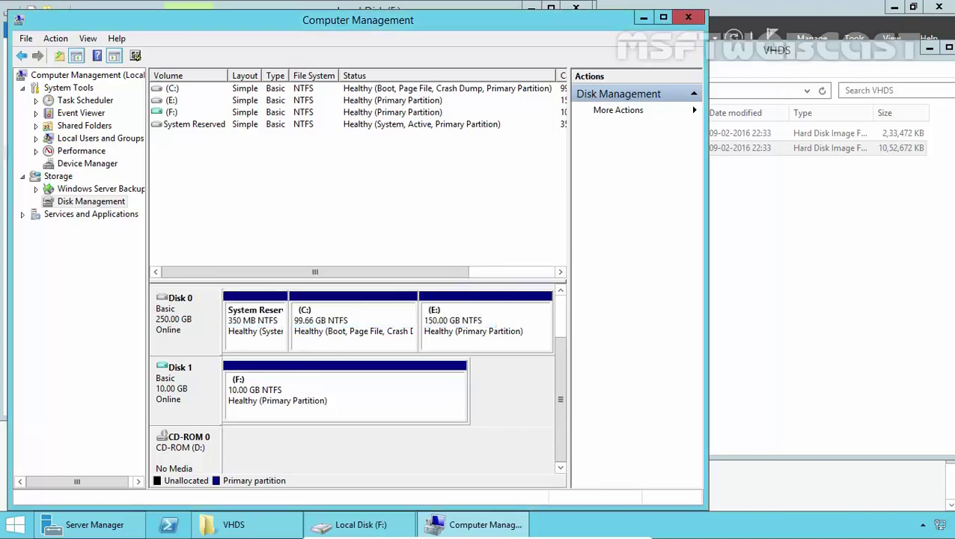
# - Maximize Computer Management and enlarge the disk map to show New Volume (G:)
pyautogui.click(299, 449)
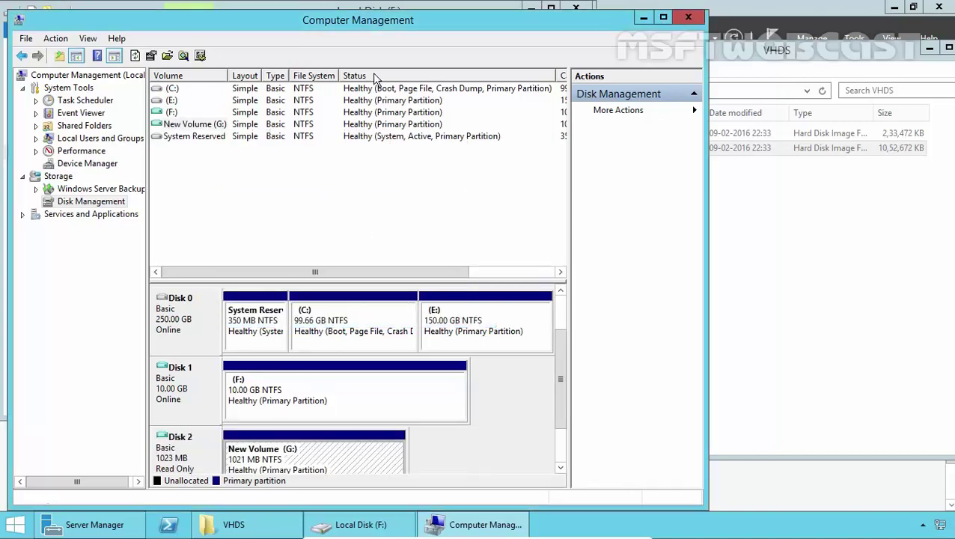
pyautogui.doubleClick(372, 25)
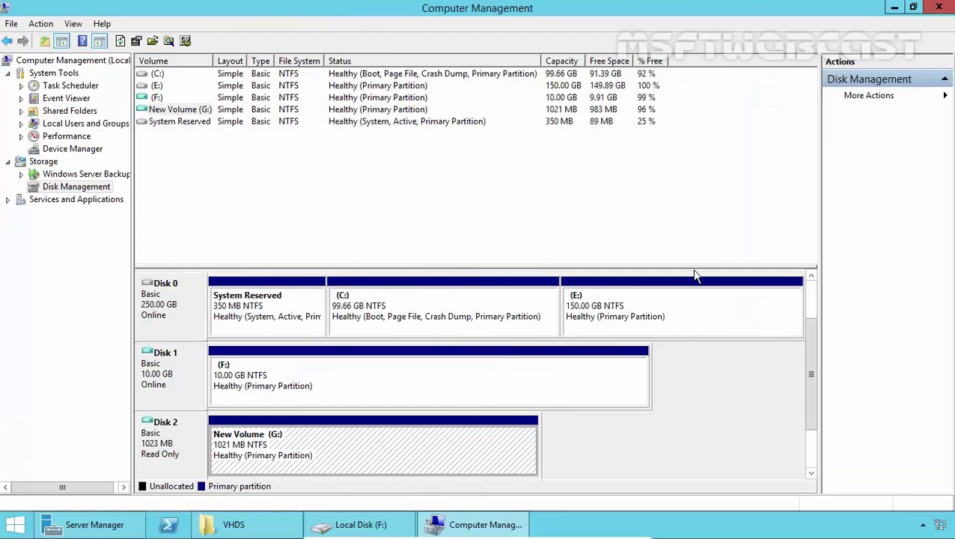
pyautogui.moveTo(682, 267); pyautogui.dragTo(681, 154)
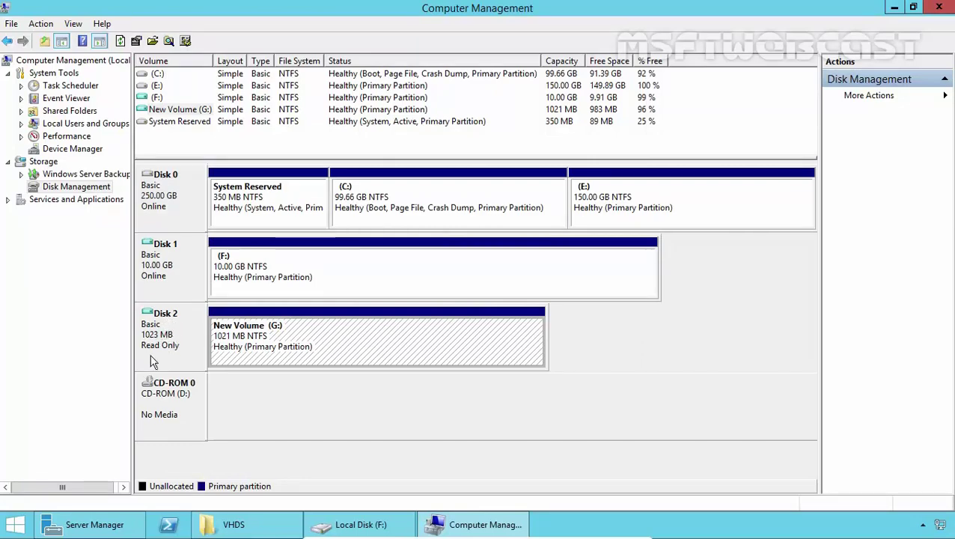
# - Copy the four folders from Oracle through WindowsPowerShell in C:\Program Files
pyautogui.click(271, 527)
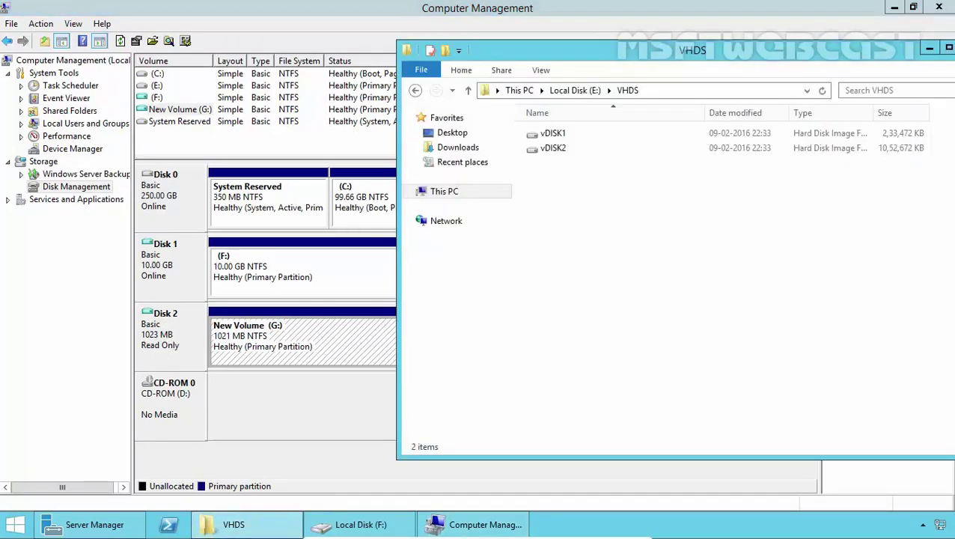
pyautogui.click(526, 91)
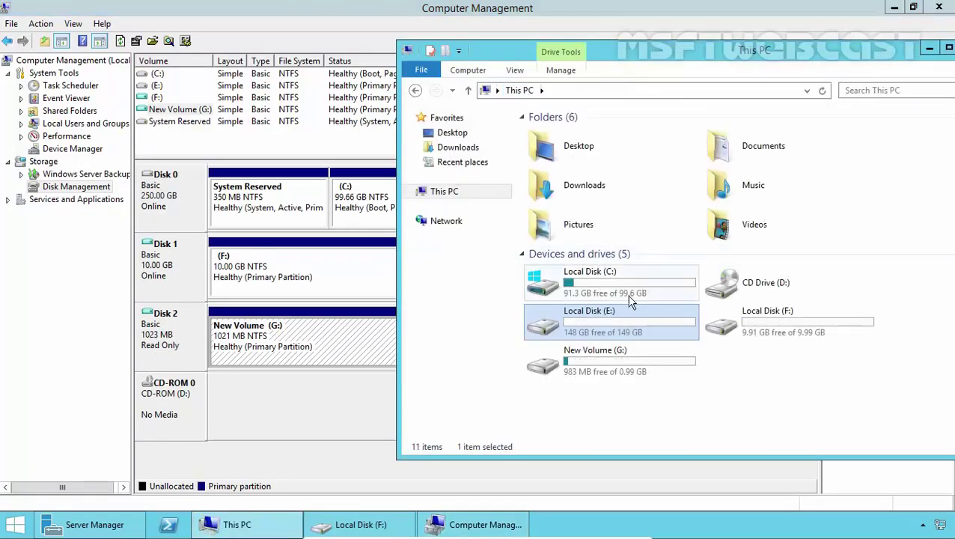
pyautogui.doubleClick(595, 278)
pyautogui.doubleClick(558, 148)
pyautogui.moveTo(638, 252); pyautogui.dragTo(572, 163)
pyautogui.rightClick(573, 169)
pyautogui.click(599, 249)
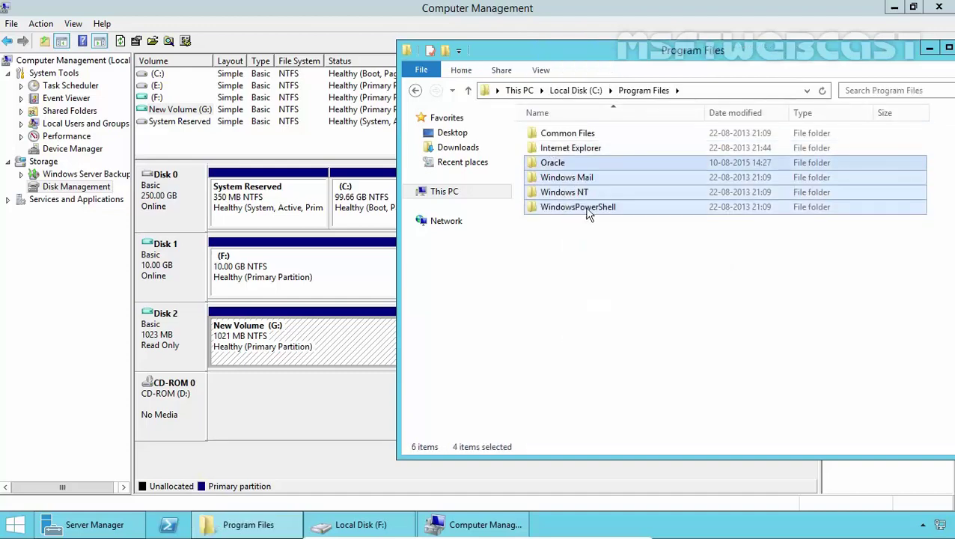
# - Paste the folders into New Volume (G:), retry, then cancel the write-protected error
pyautogui.click(519, 90)
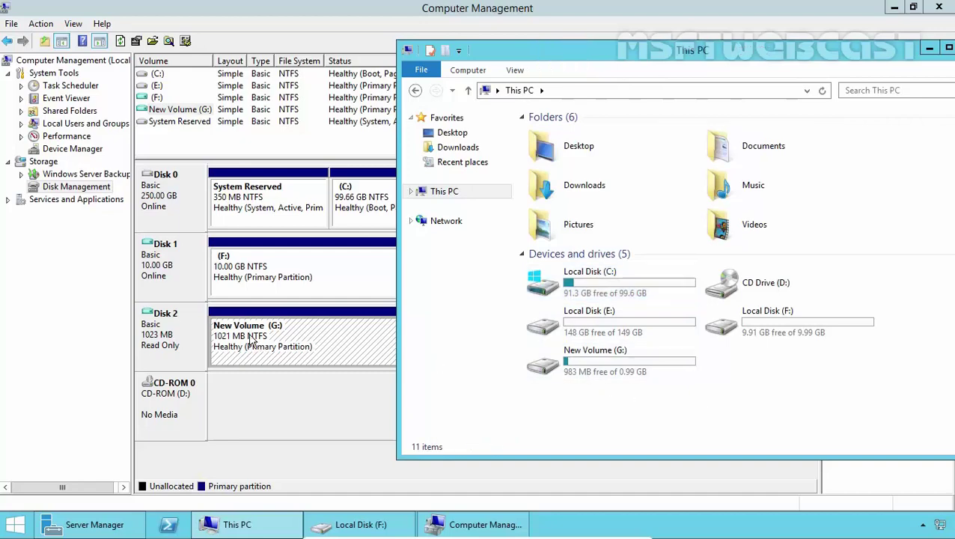
pyautogui.doubleClick(573, 367)
pyautogui.rightClick(599, 194)
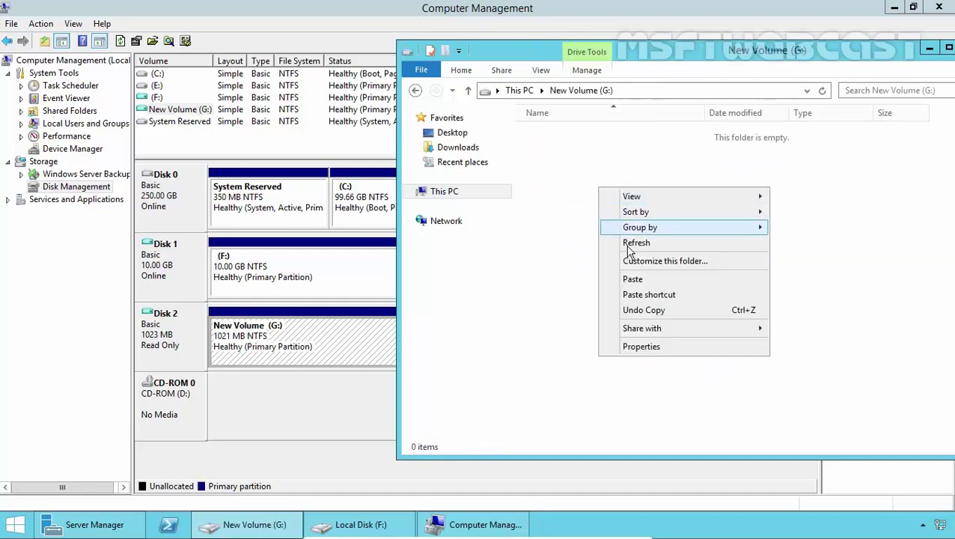
pyautogui.click(635, 280)
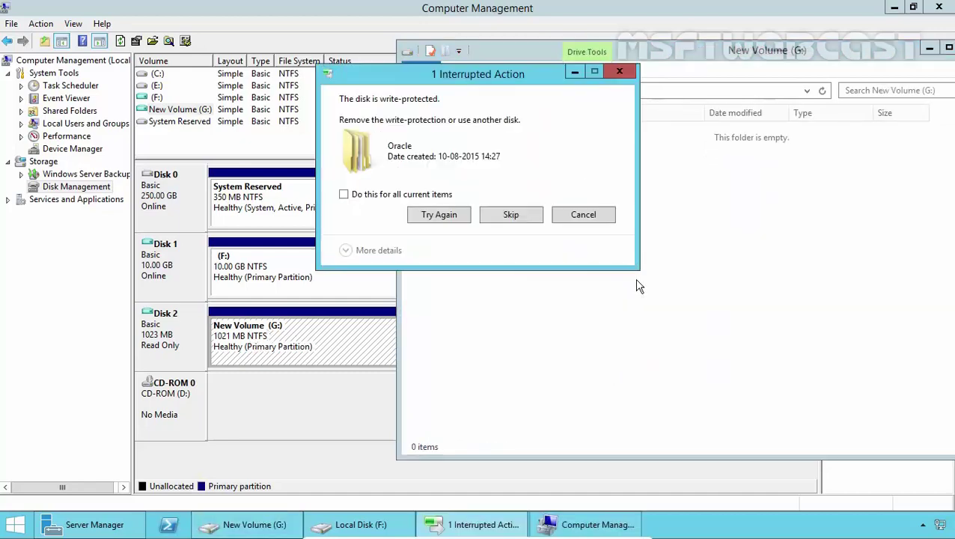
pyautogui.click(445, 217)
pyautogui.click(610, 215)
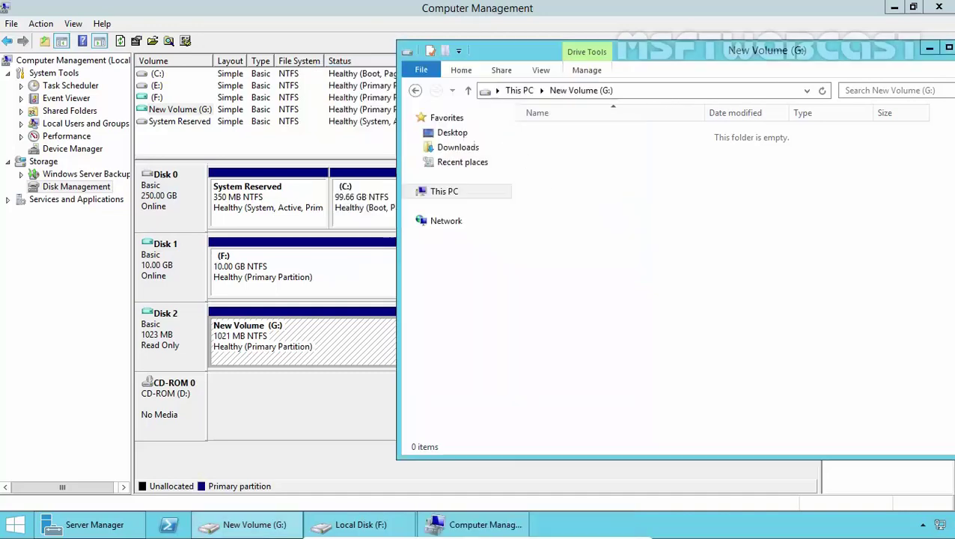
pyautogui.click(334, 284)
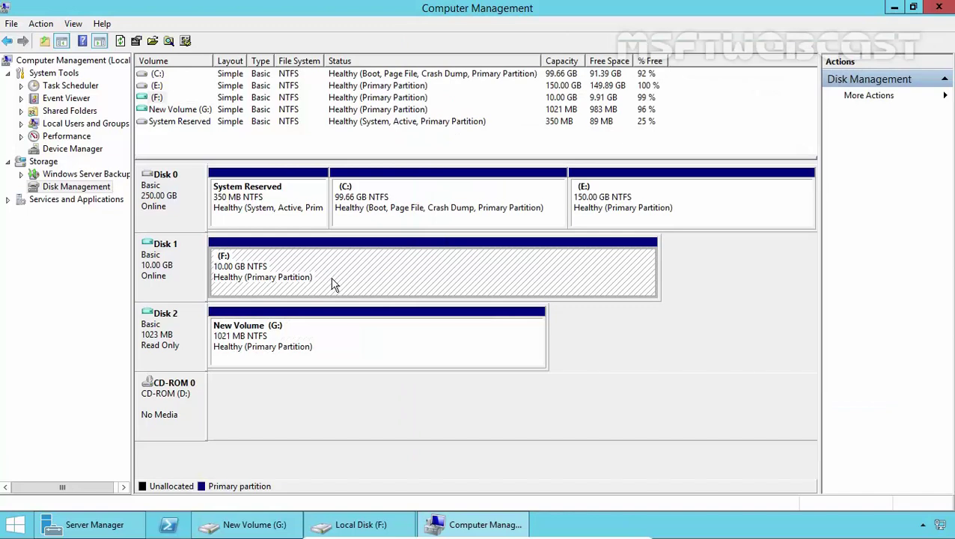